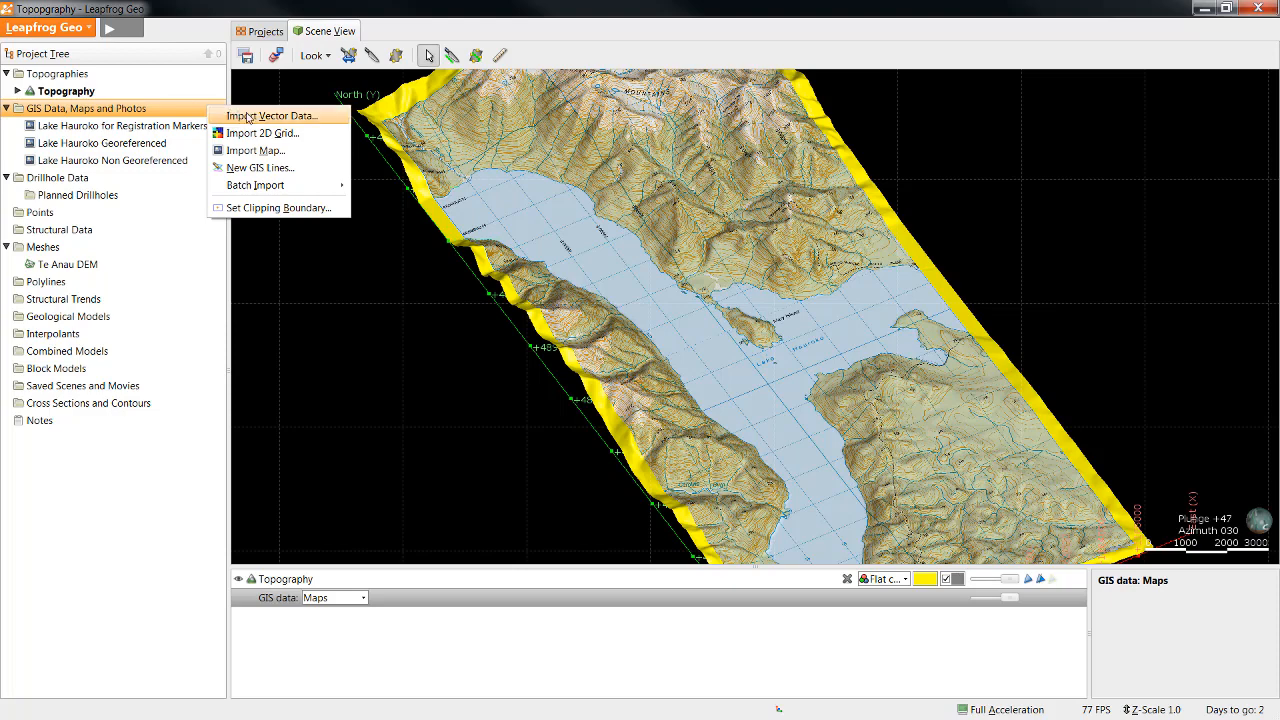
# Step: Import nz-walking-and-biking-tracks.tab and River Centrelines.shp as GIS vector data, filtered to within 0 of the Clipping Boundary
pyautogui.moveTo(281, 191)
pyautogui.click(316, 117)
pyautogui.click(822, 366)
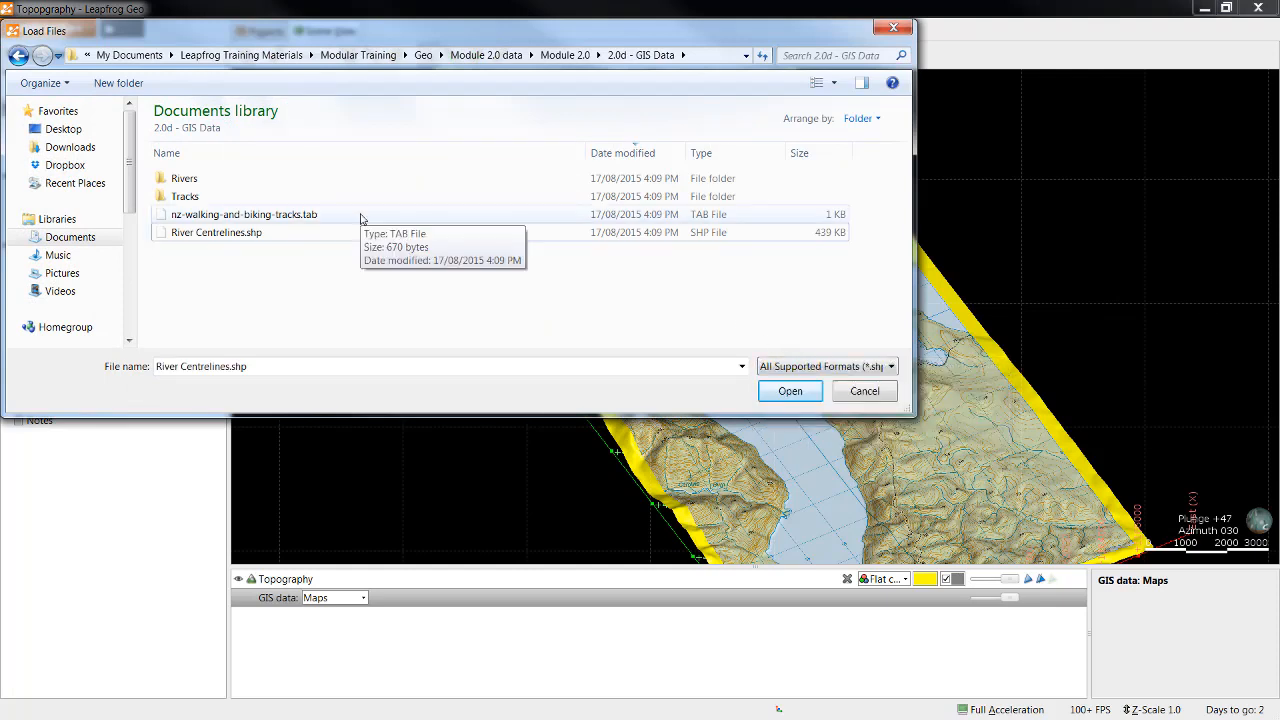
pyautogui.keyDown('shift'); pyautogui.click(361, 218); pyautogui.keyUp('shift')
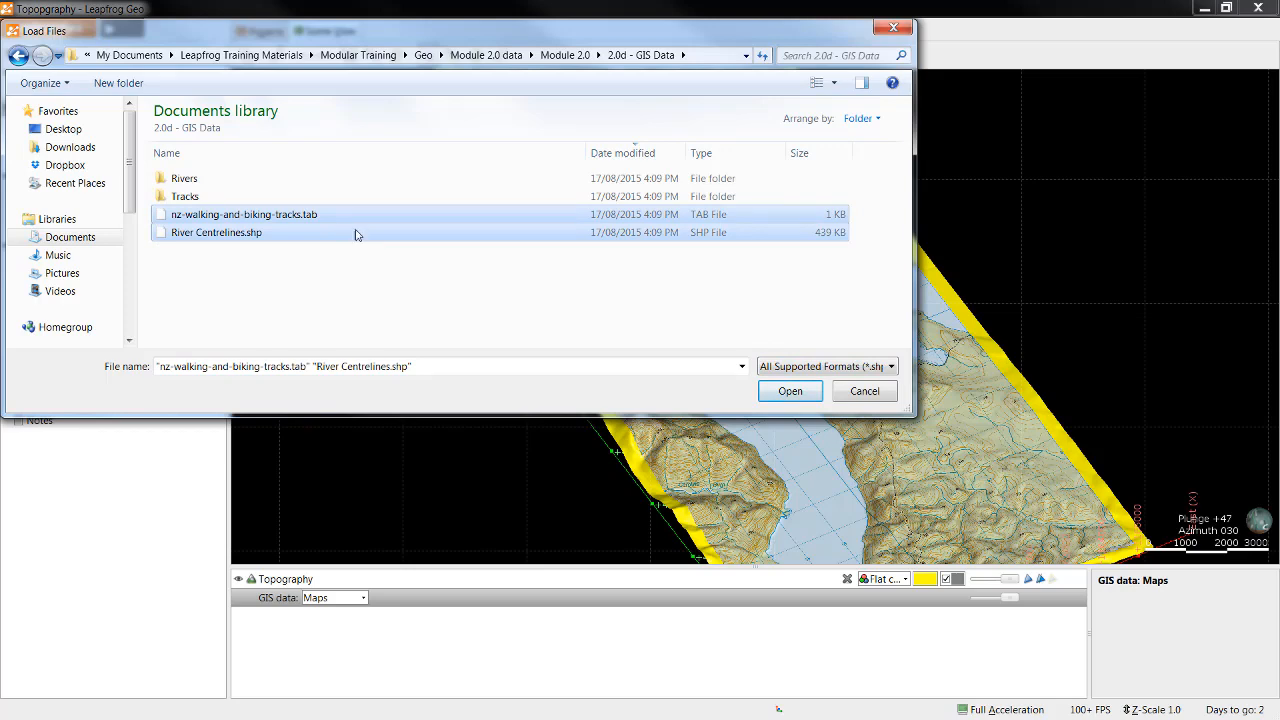
pyautogui.click(790, 391)
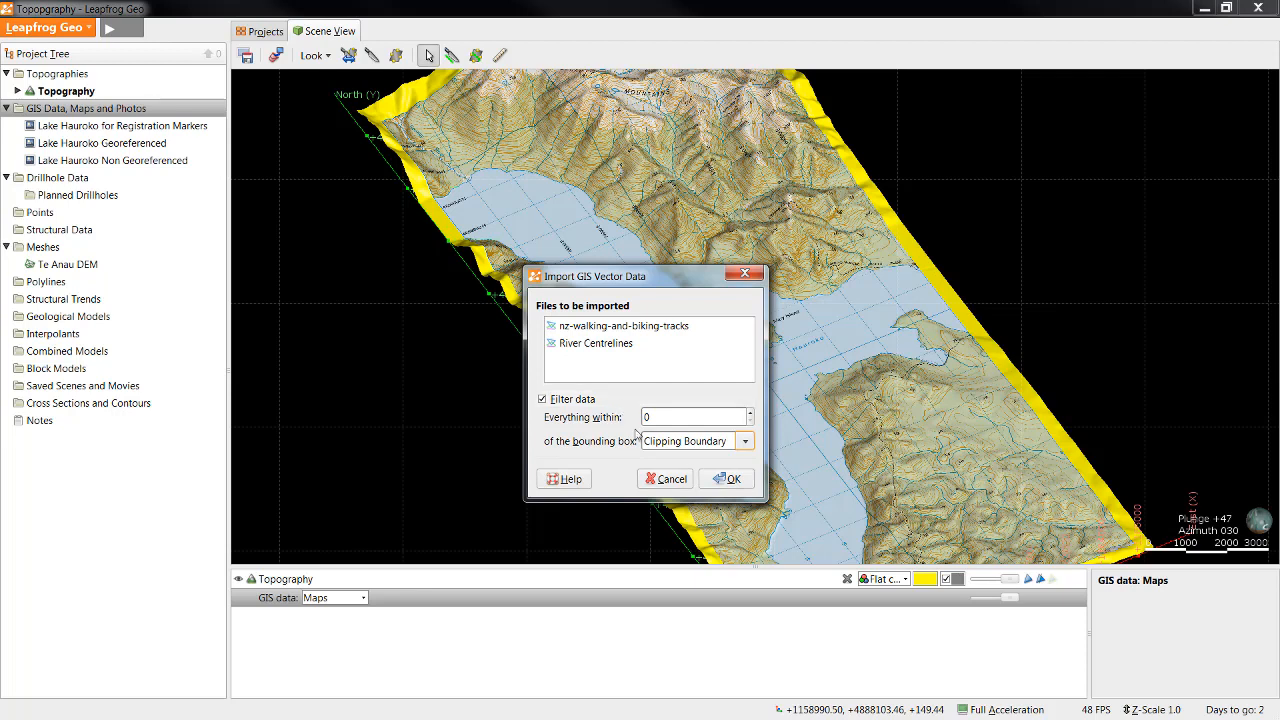
pyautogui.click(733, 480)
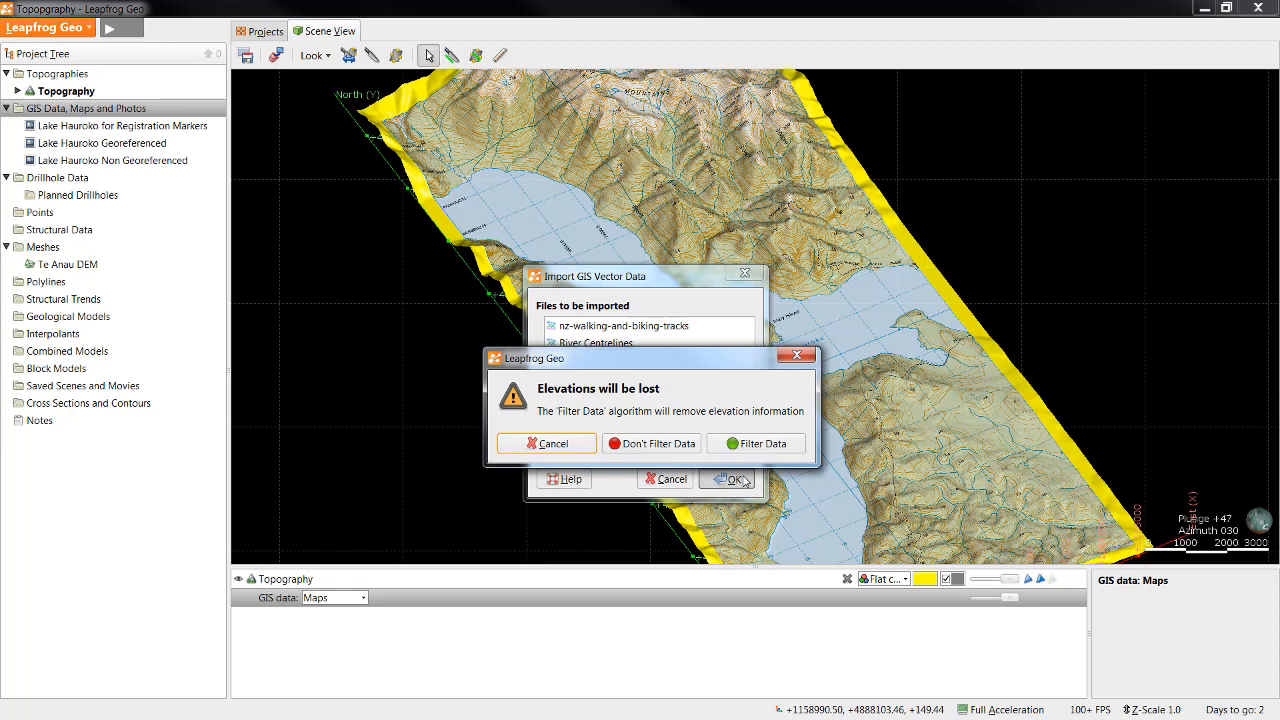
pyautogui.click(760, 443)
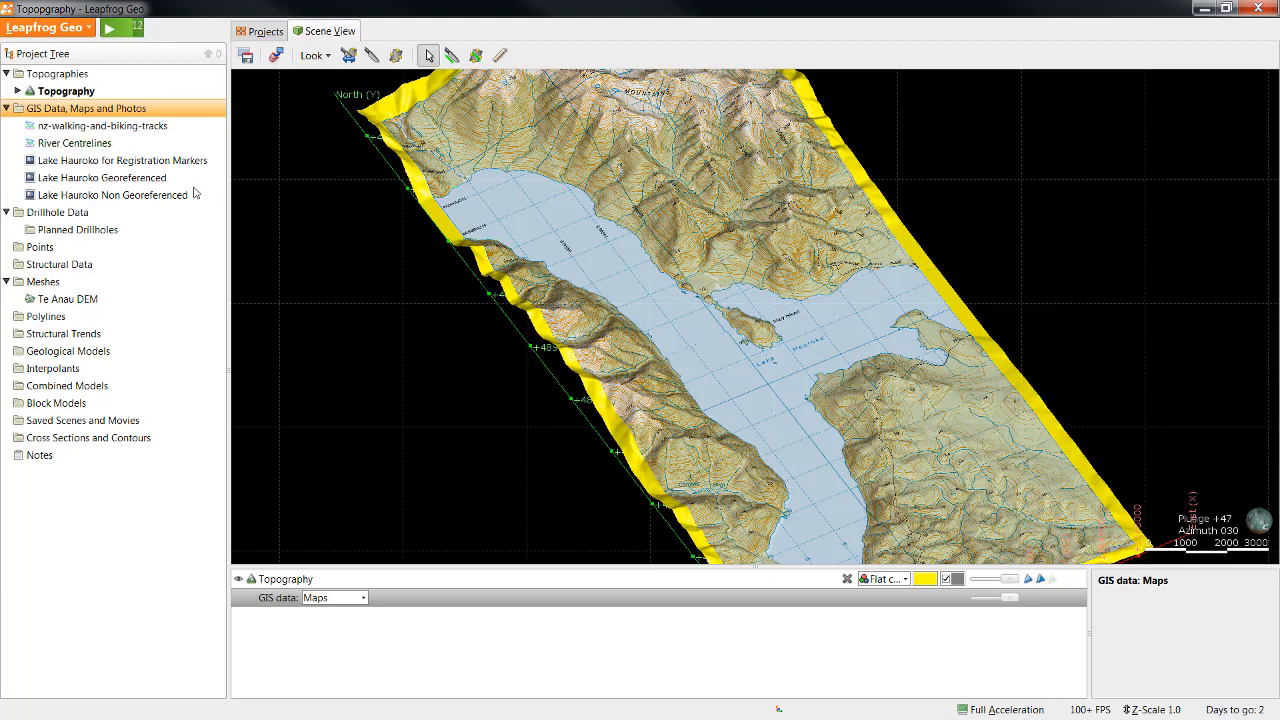
# Step: Display the River Centrelines in the scene and examine where they lie relative to the topography surface
pyautogui.moveTo(120, 144); pyautogui.dragTo(315, 144)
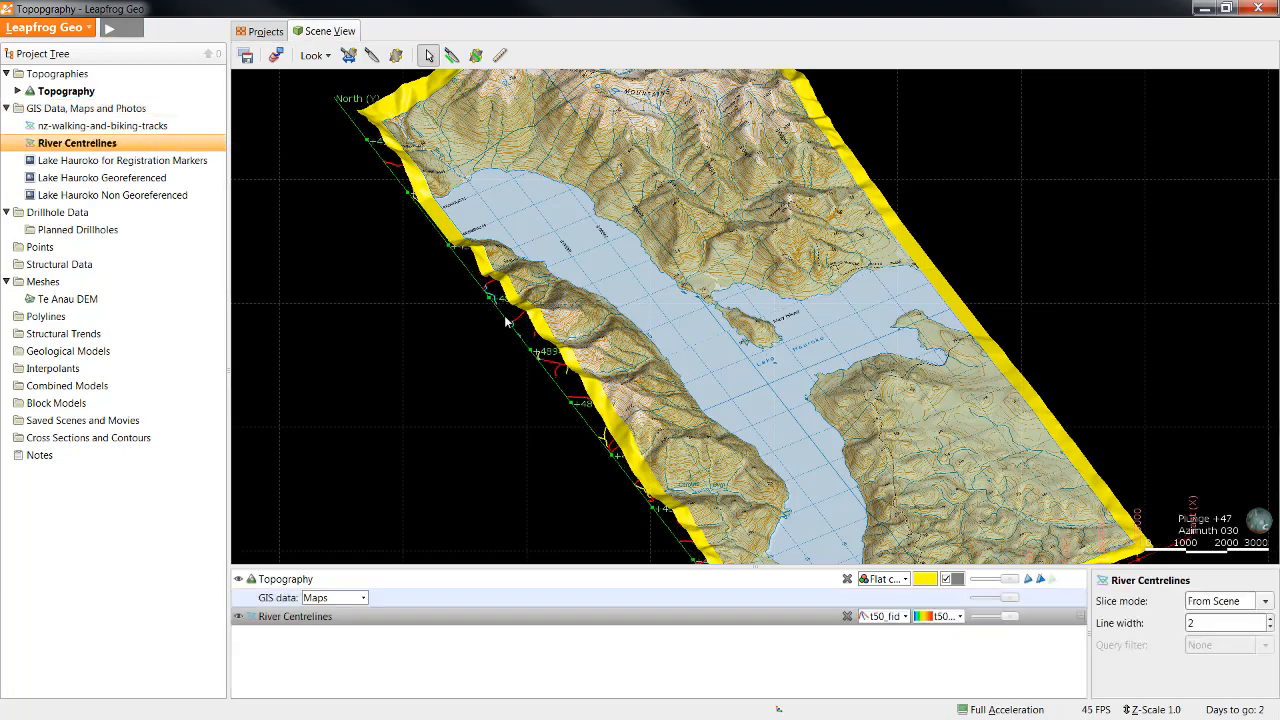
pyautogui.moveTo(570, 410); pyautogui.dragTo(624, 321)
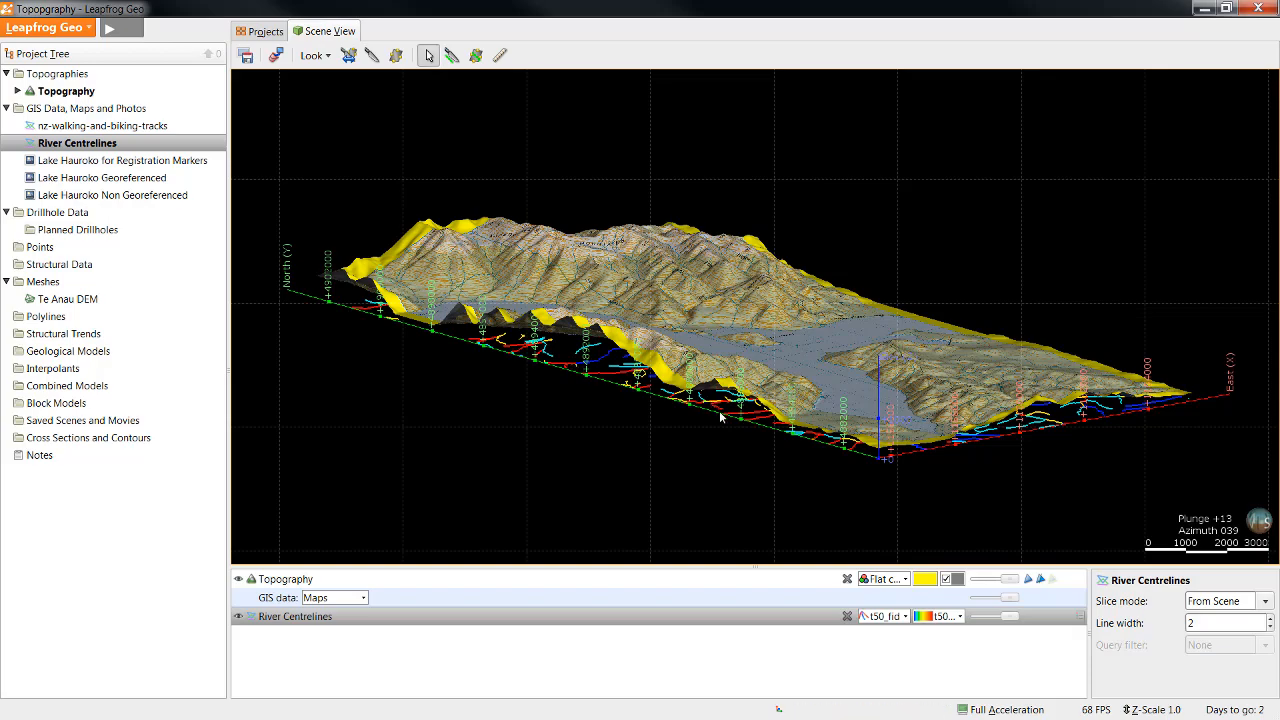
pyautogui.moveTo(720, 418); pyautogui.dragTo(688, 532)
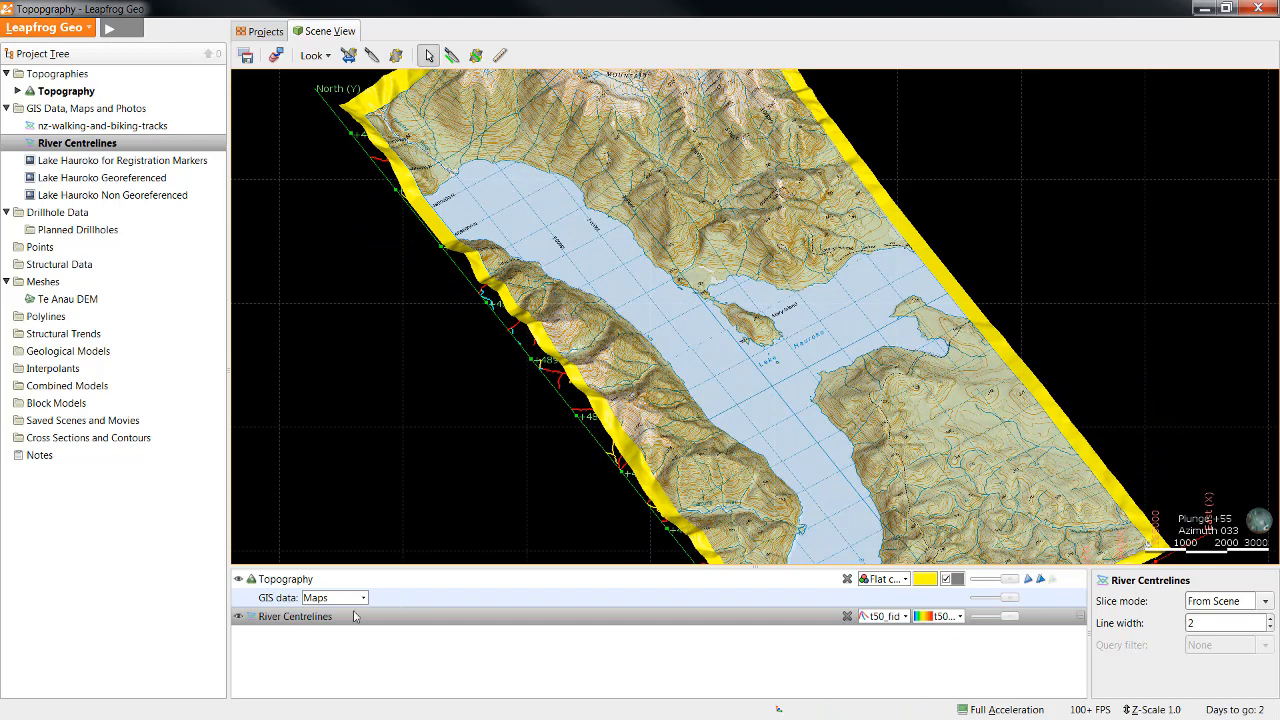
# Step: Edit the topography's Maps GIS view and add River Centrelines as a layer
pyautogui.click(353, 598)
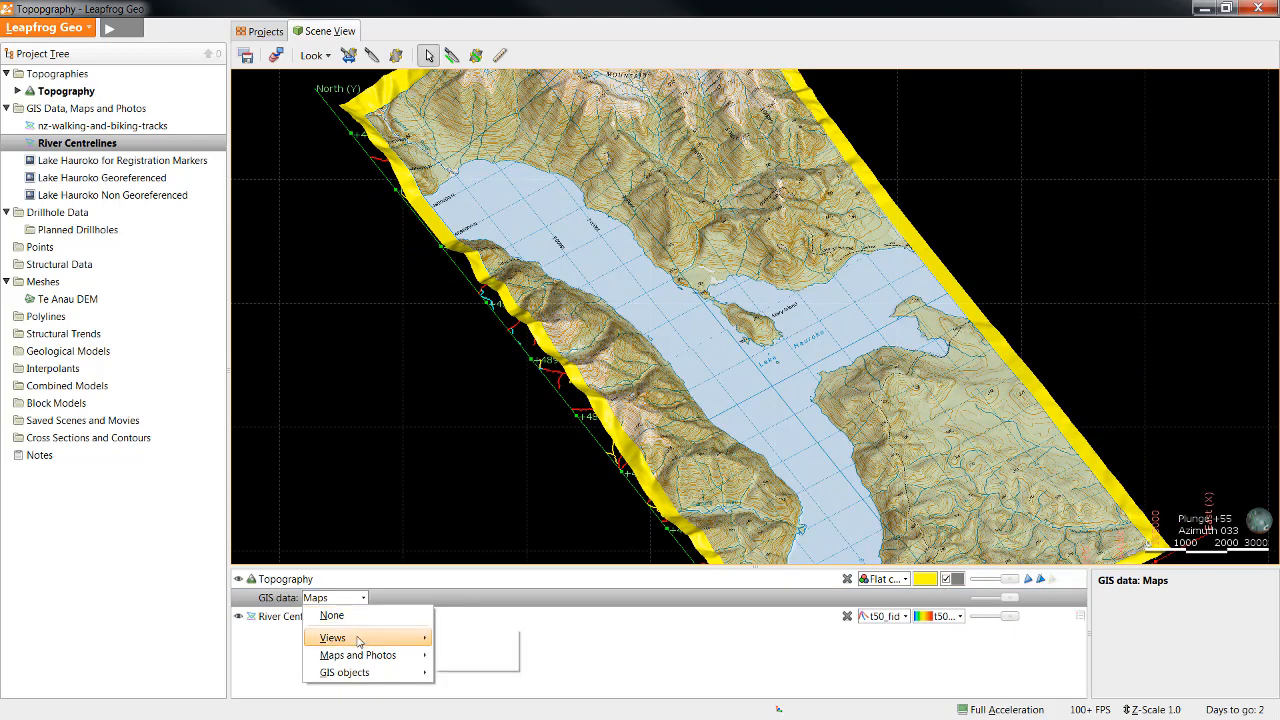
pyautogui.moveTo(418, 637)
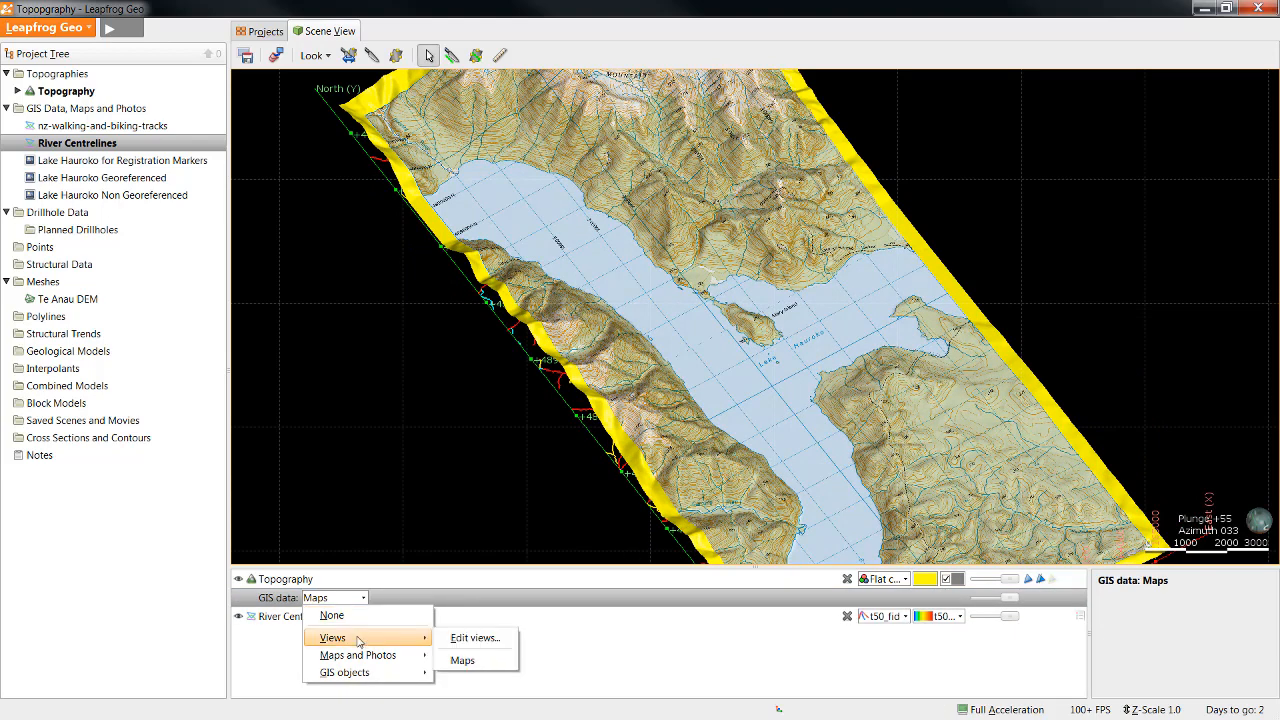
pyautogui.click(507, 643)
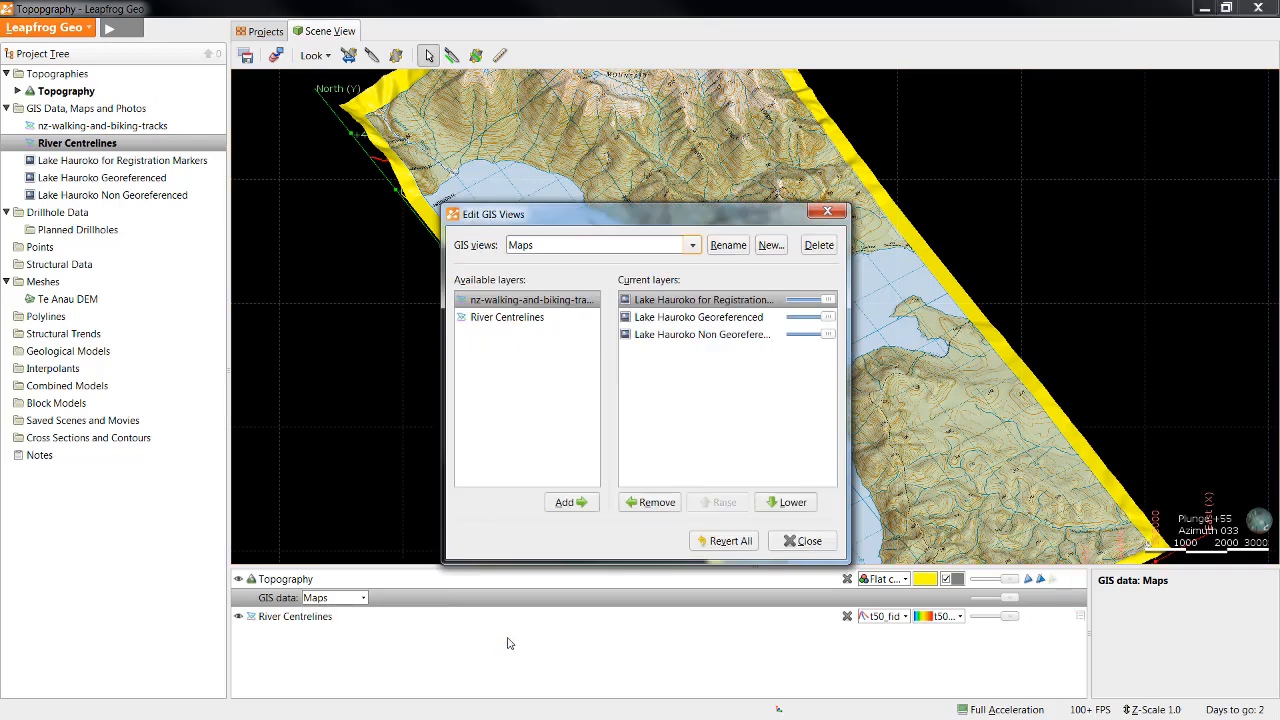
pyautogui.moveTo(678, 222); pyautogui.dragTo(492, 208)
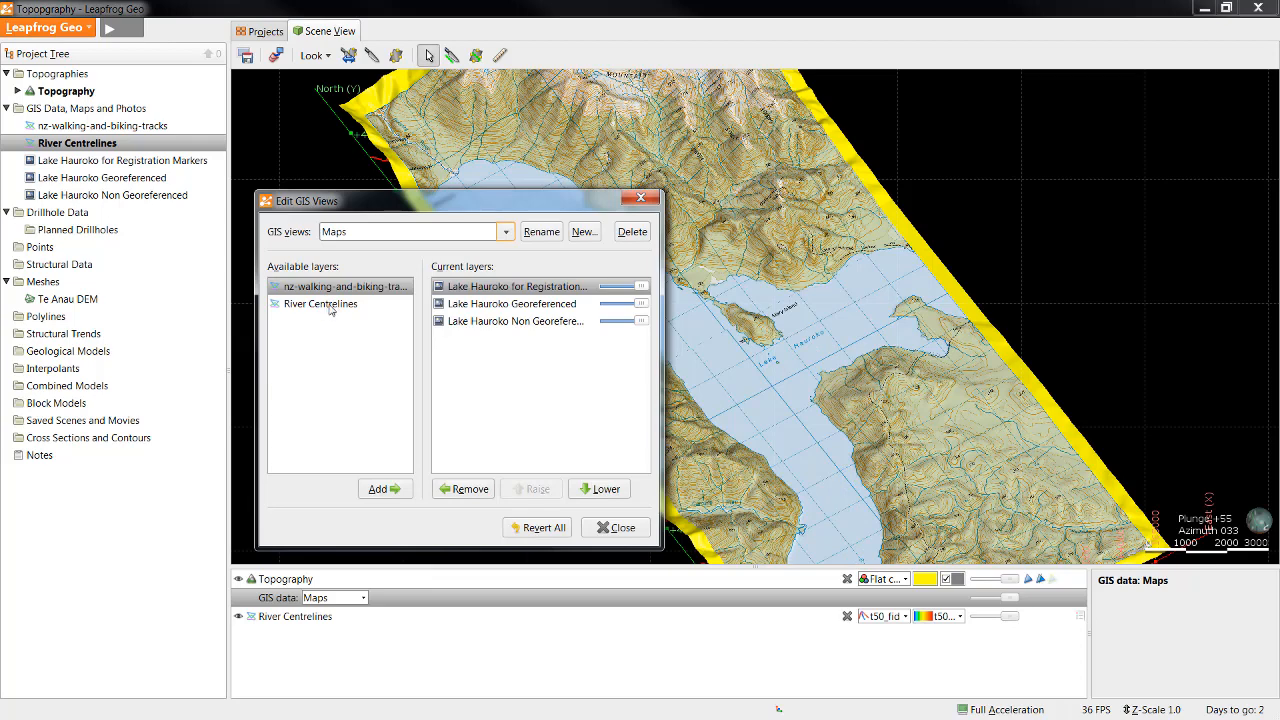
pyautogui.click(330, 305)
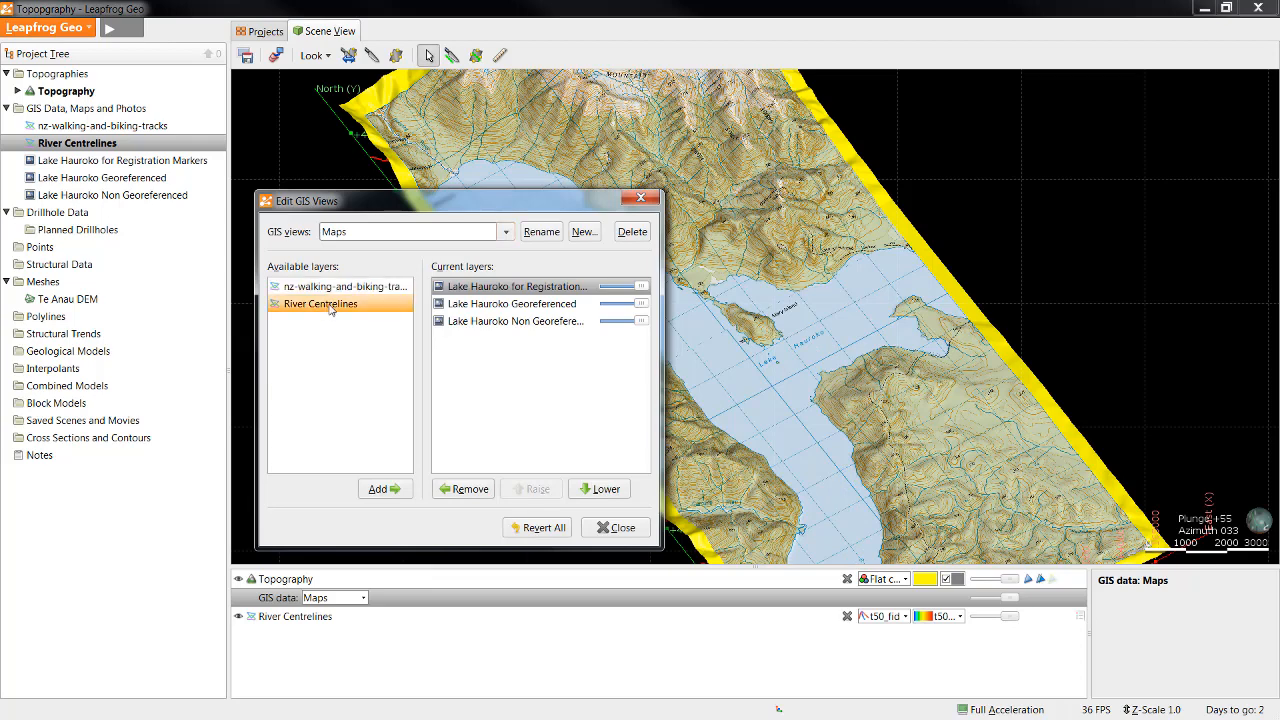
pyautogui.click(398, 490)
pyautogui.moveTo(599, 199); pyautogui.dragTo(477, 182)
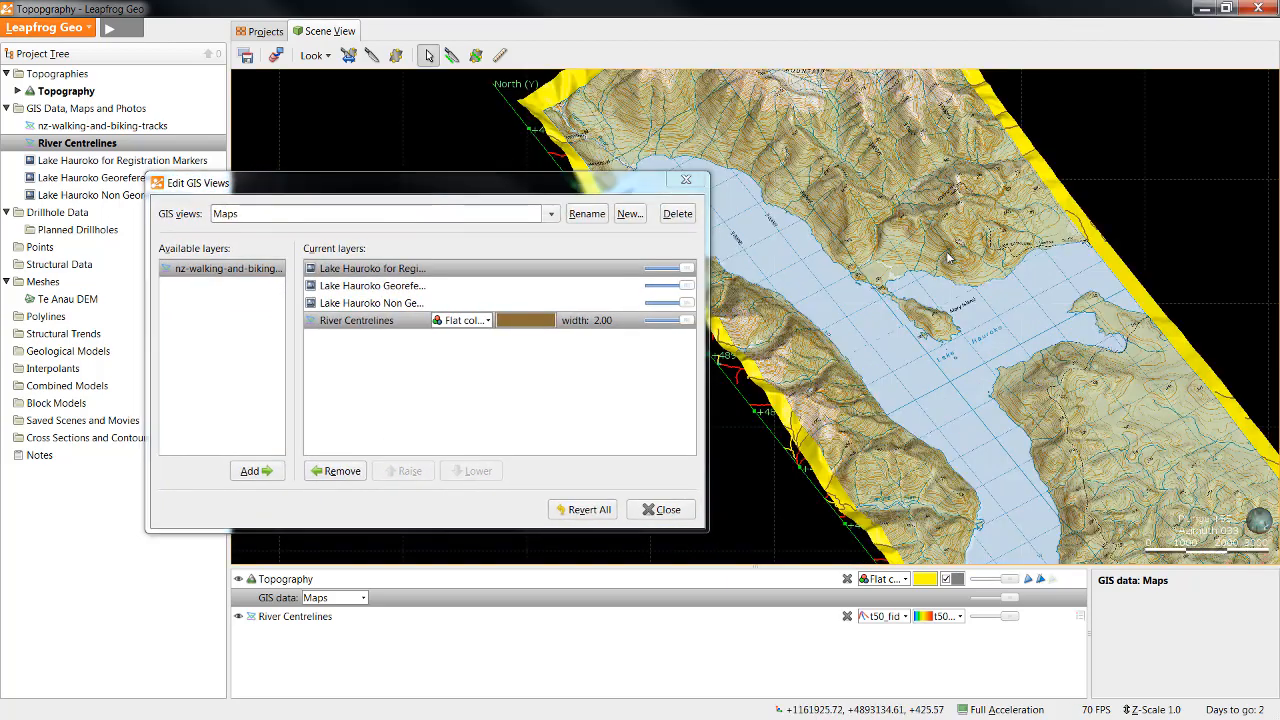
# Step: Raise the River Centrelines layer above all the Lake Hauroko maps in the current layers
pyautogui.click(384, 324)
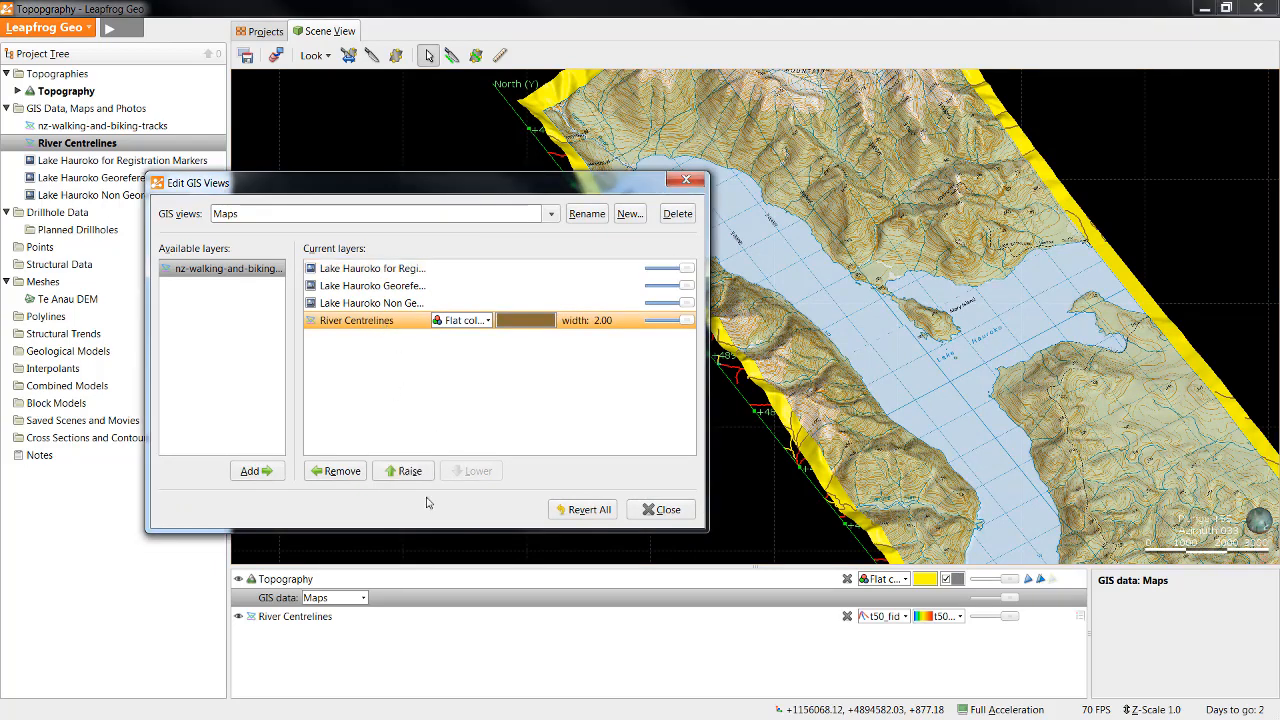
pyautogui.click(410, 471)
pyautogui.click(410, 471)
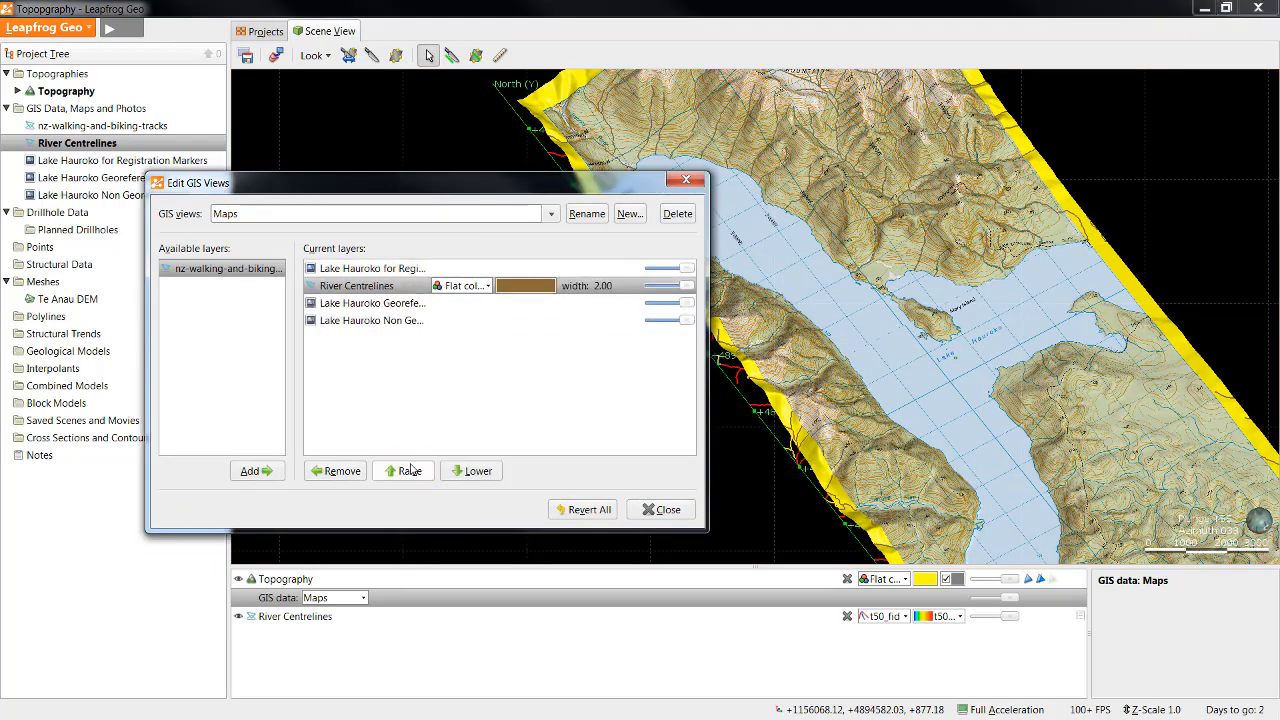
pyautogui.click(410, 471)
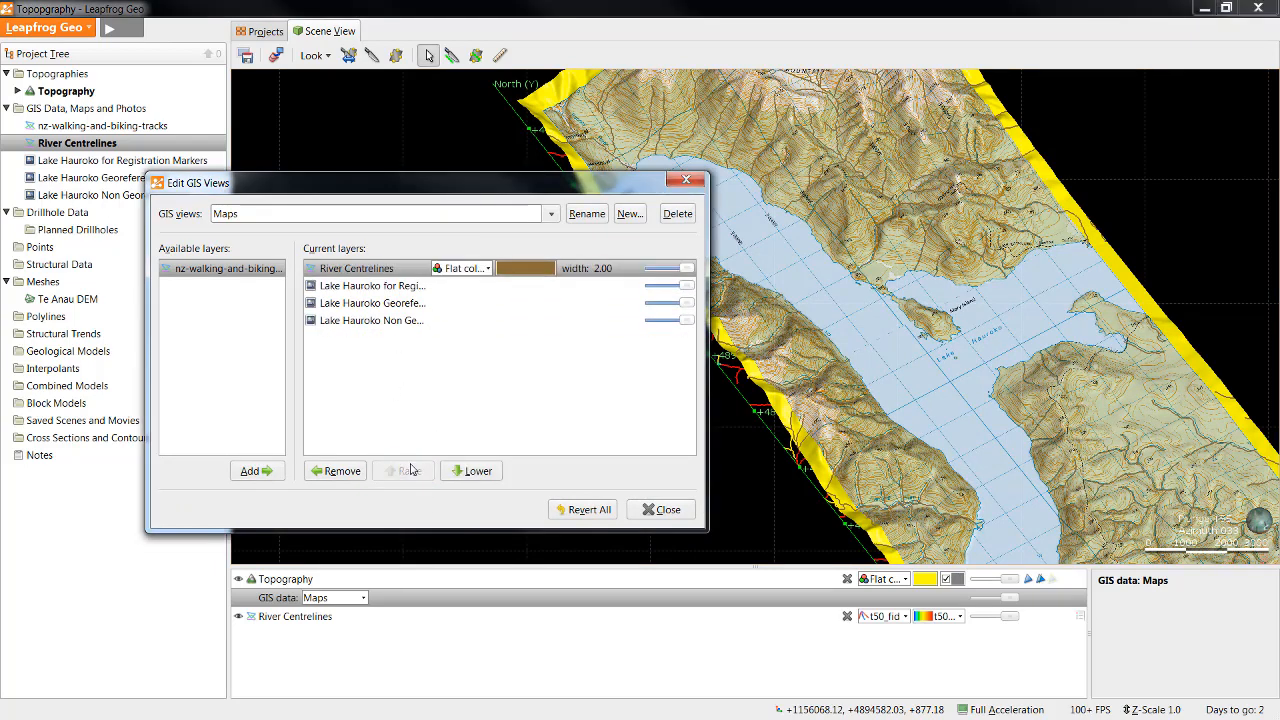
# Step: Set the flat colour of the River Centrelines layer to blue from the colour palette
pyautogui.click(527, 271)
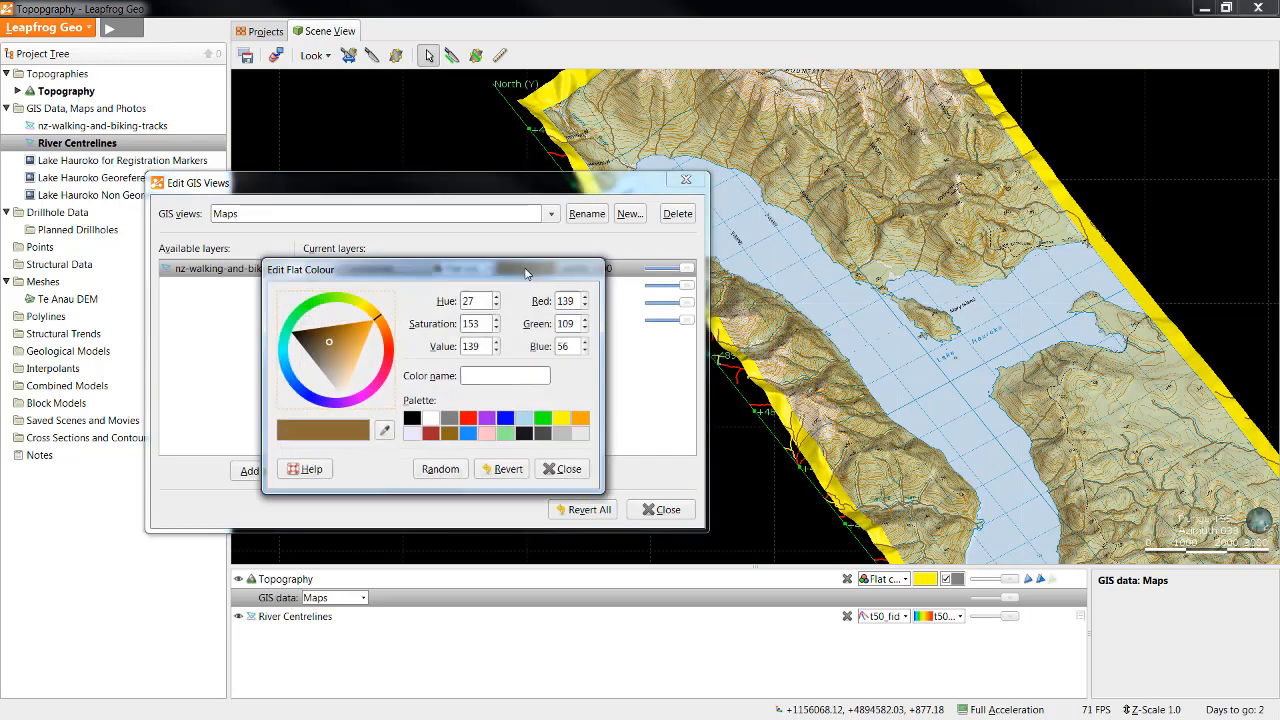
pyautogui.click(506, 419)
pyautogui.click(562, 469)
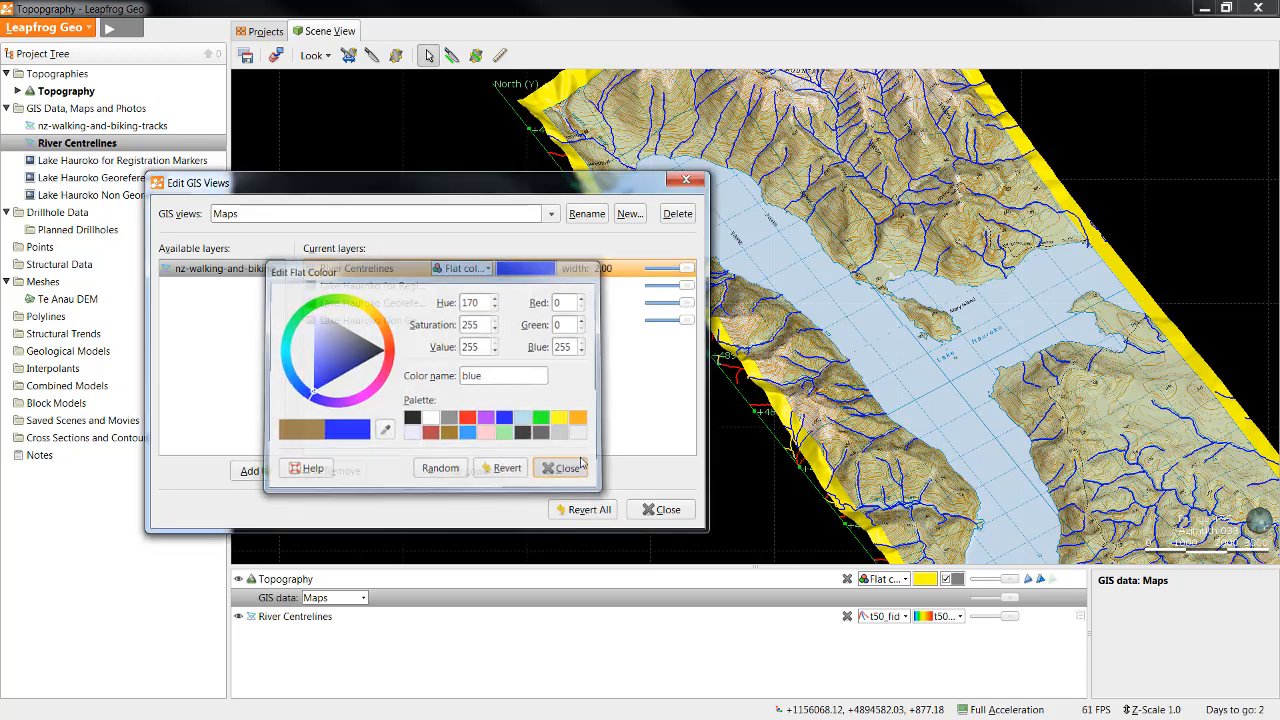
# Step: Set the River Centrelines line width to 4.00 and reduce the layer's opacity to about half
pyautogui.click(638, 266)
pyautogui.click(638, 266)
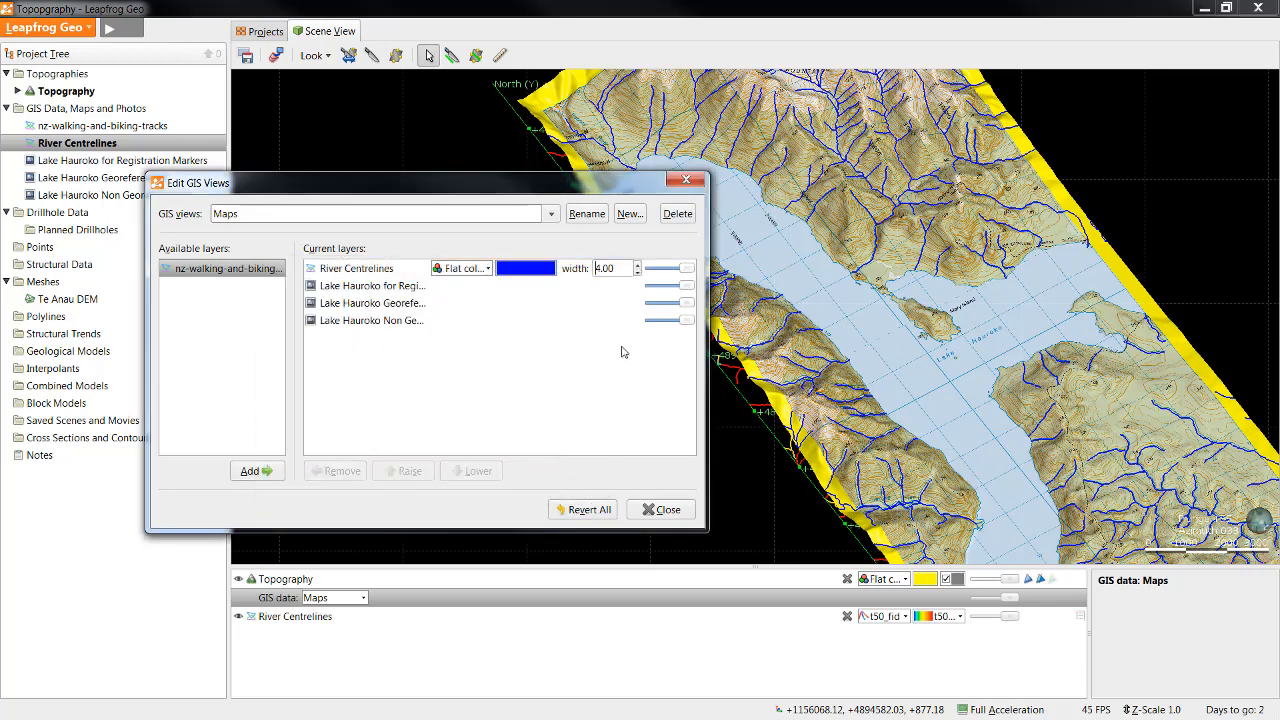
pyautogui.click(623, 382)
pyautogui.moveTo(684, 268); pyautogui.dragTo(668, 268)
pyautogui.click(677, 394)
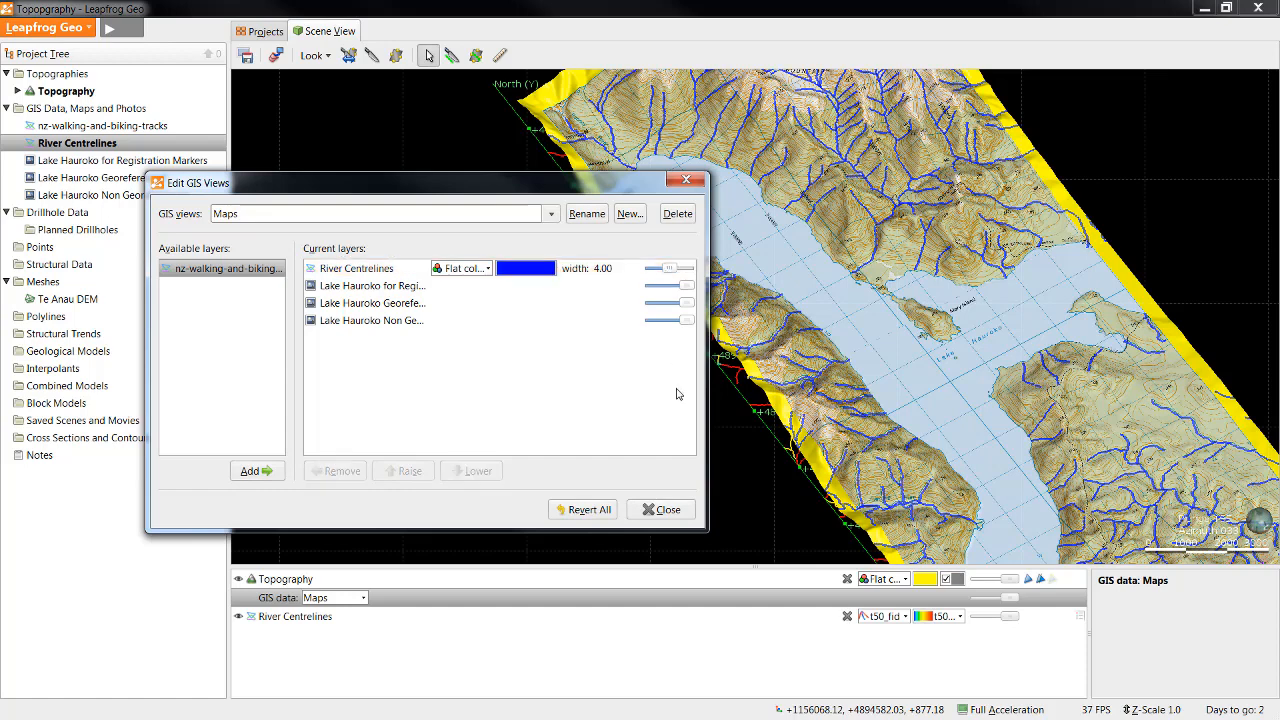
# Step: Add nz-walking-and-biking-tracks to the Maps view and raise it above the map layers, directly below River Centrelines
pyautogui.click(218, 276)
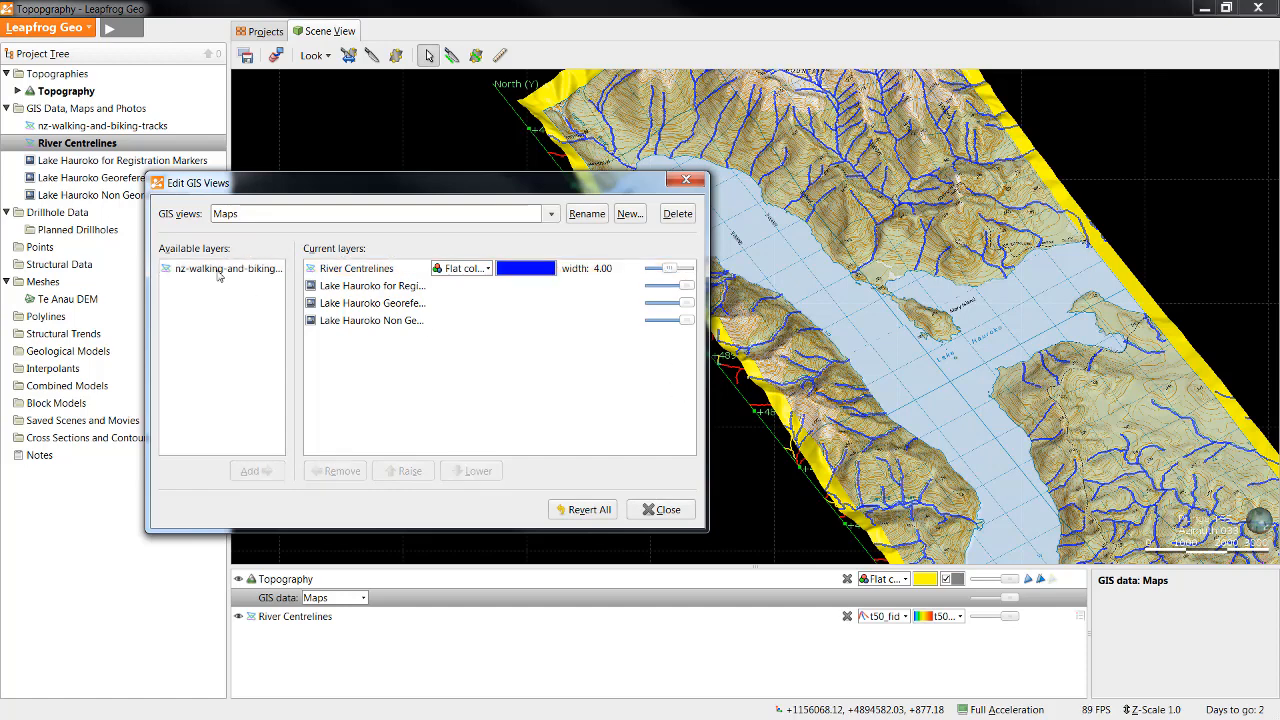
pyautogui.moveTo(218, 276); pyautogui.dragTo(443, 425)
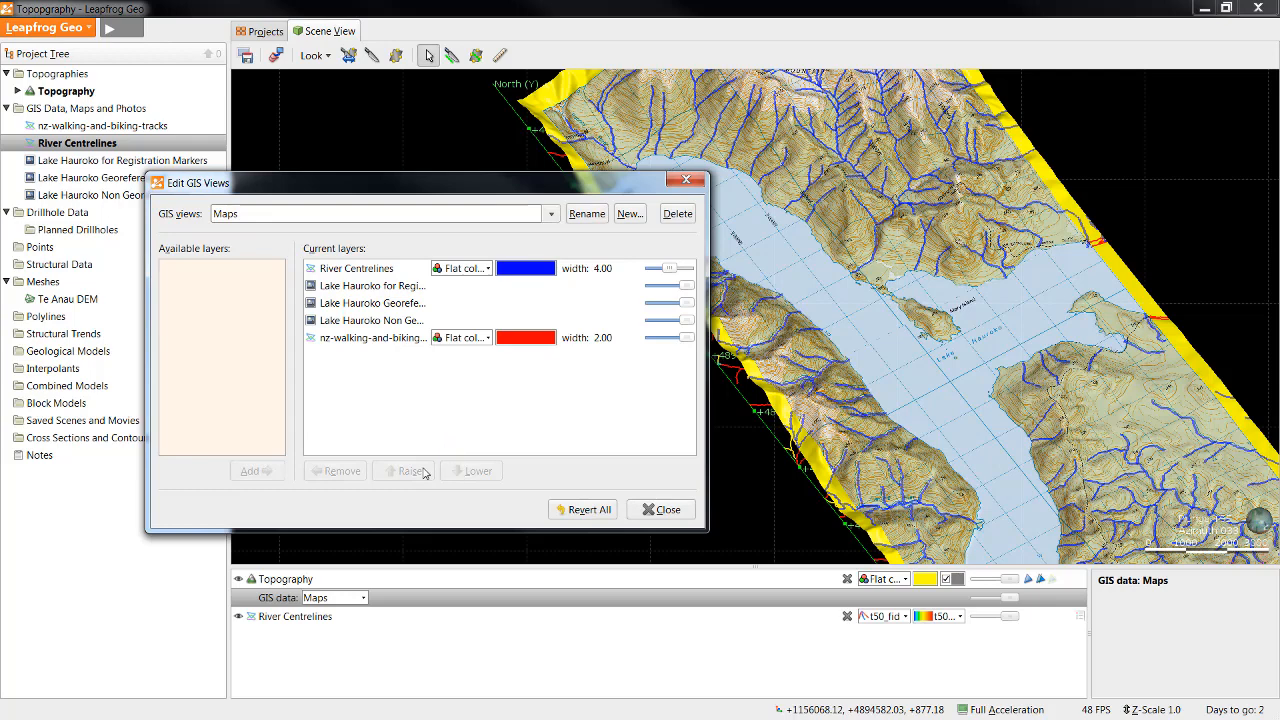
pyautogui.click(376, 340)
pyautogui.click(395, 476)
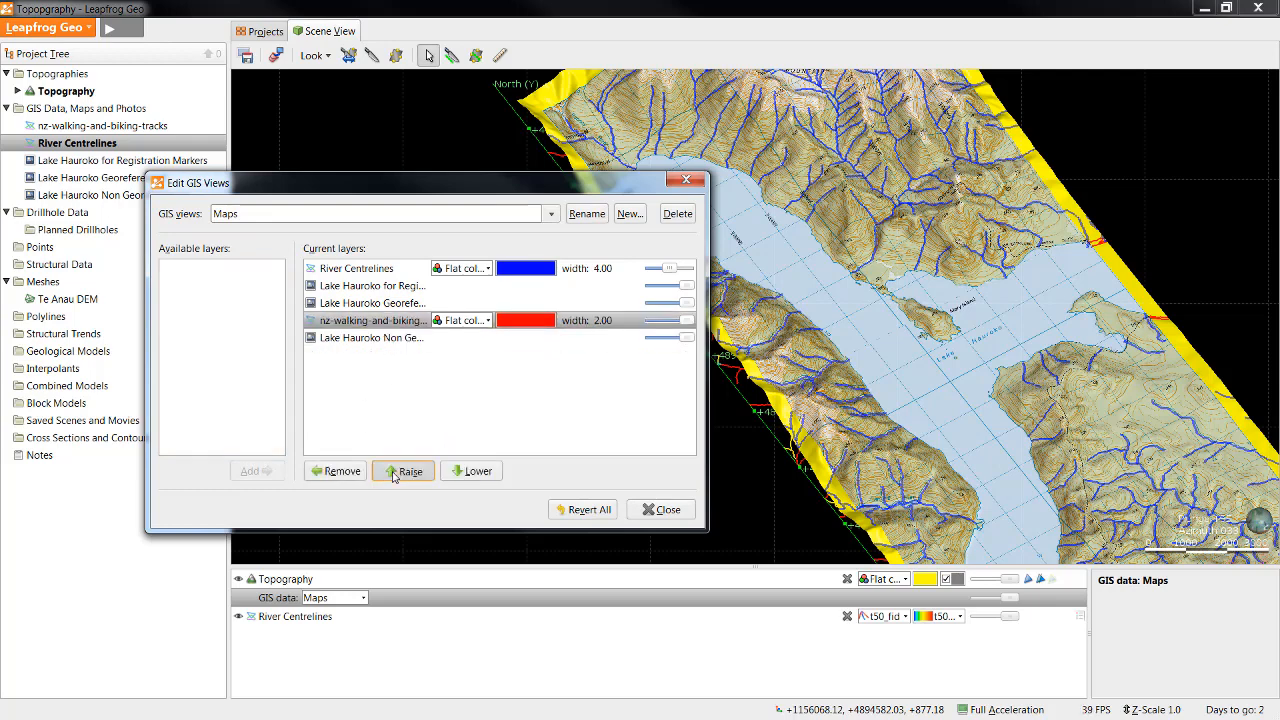
pyautogui.click(395, 476)
pyautogui.click(397, 474)
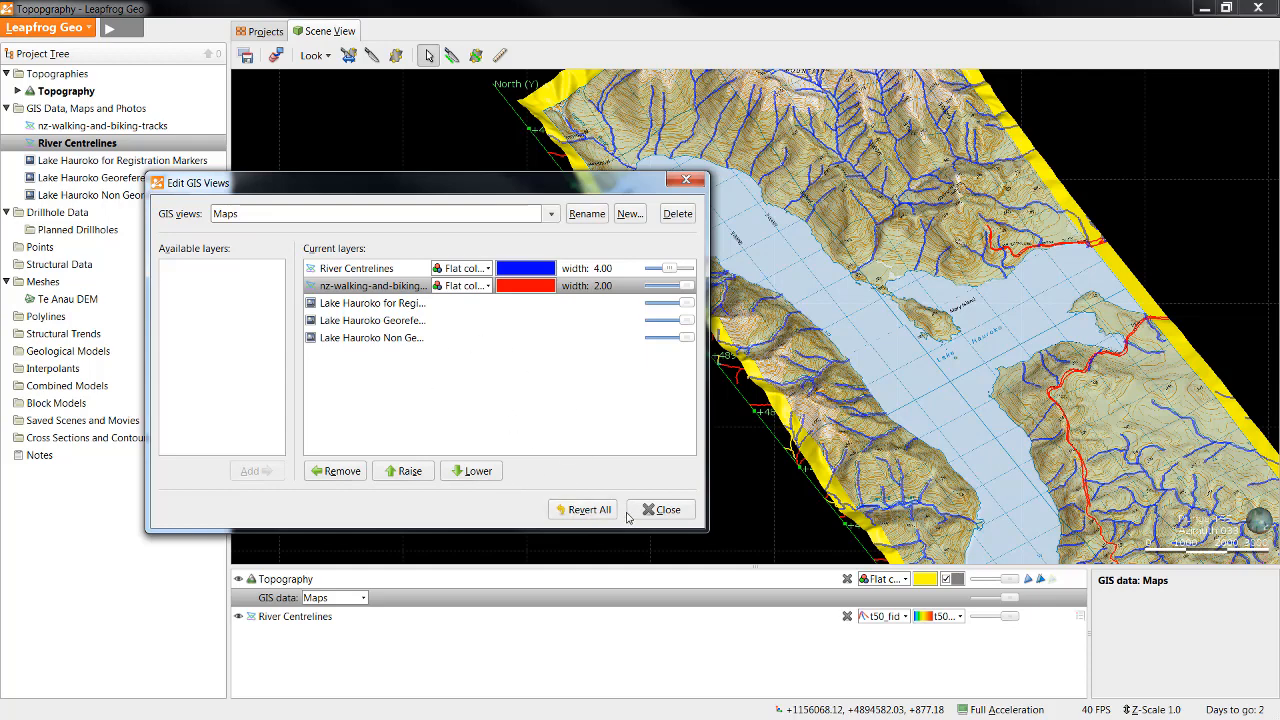
pyautogui.click(659, 510)
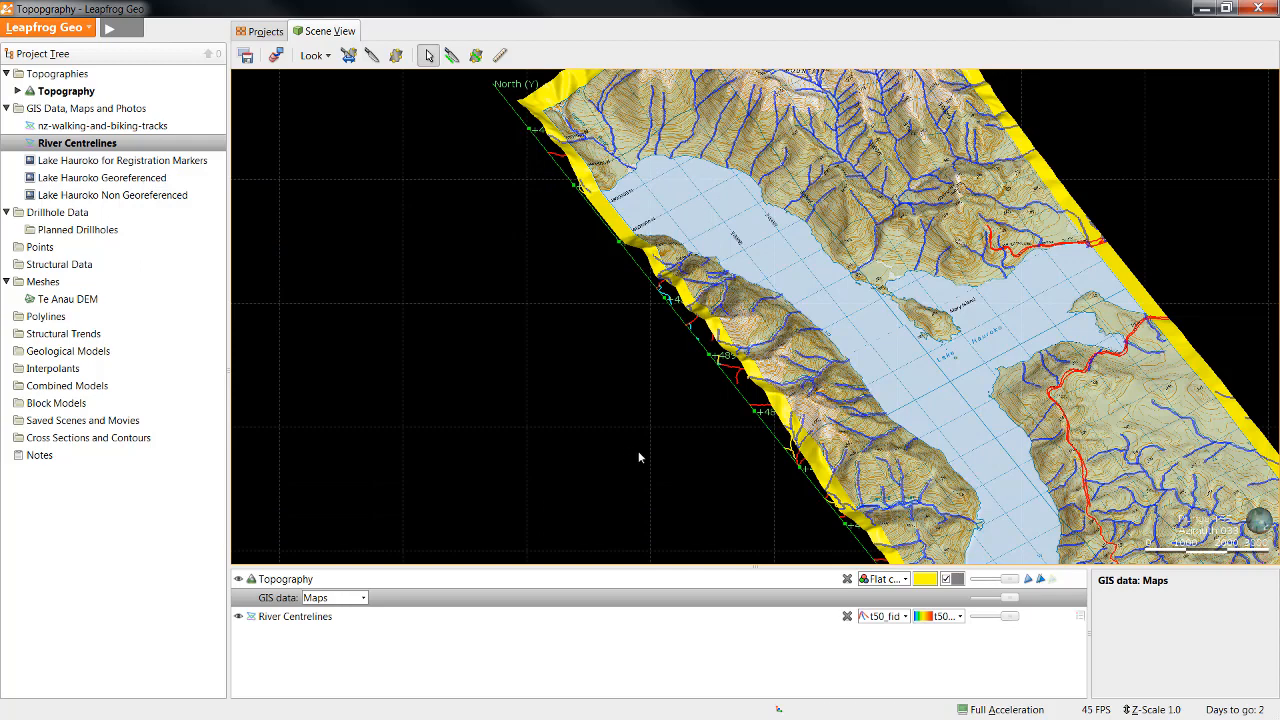
# Step: Remove the separate River Centrelines object from the scene, keeping the lines draped on the topography
pyautogui.click(847, 618)
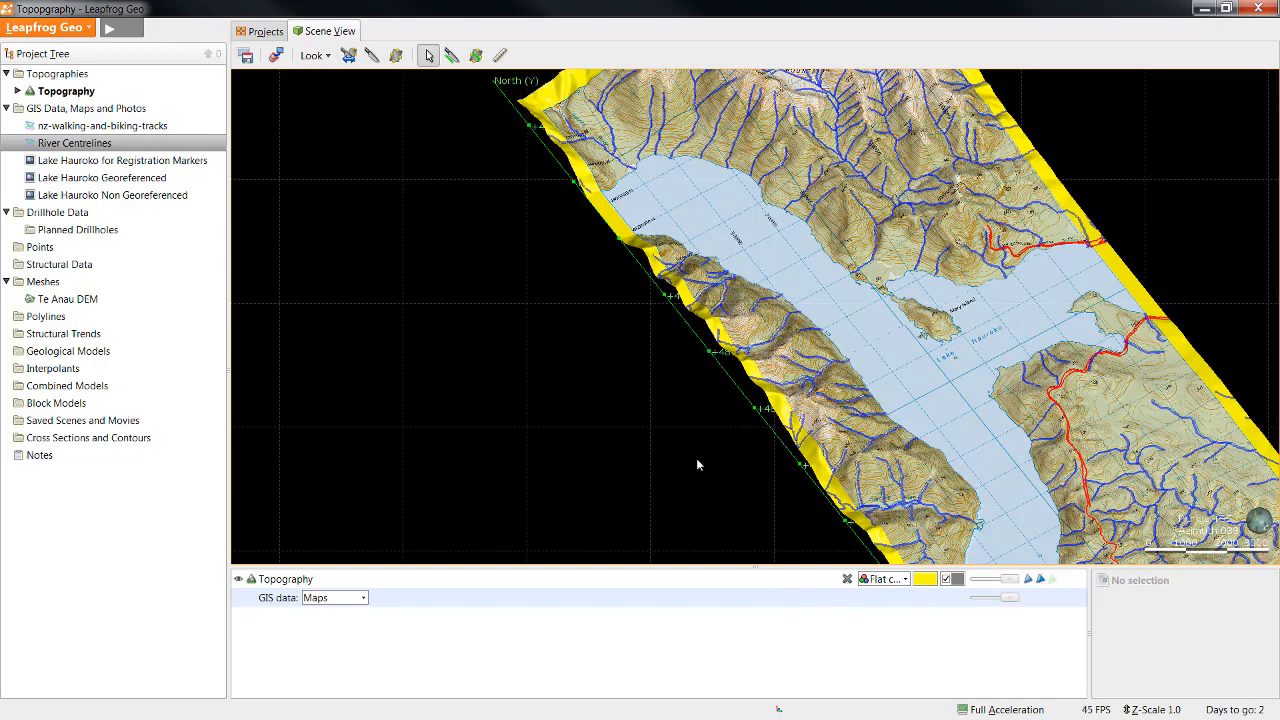
pyautogui.moveTo(697, 463); pyautogui.dragTo(746, 365)
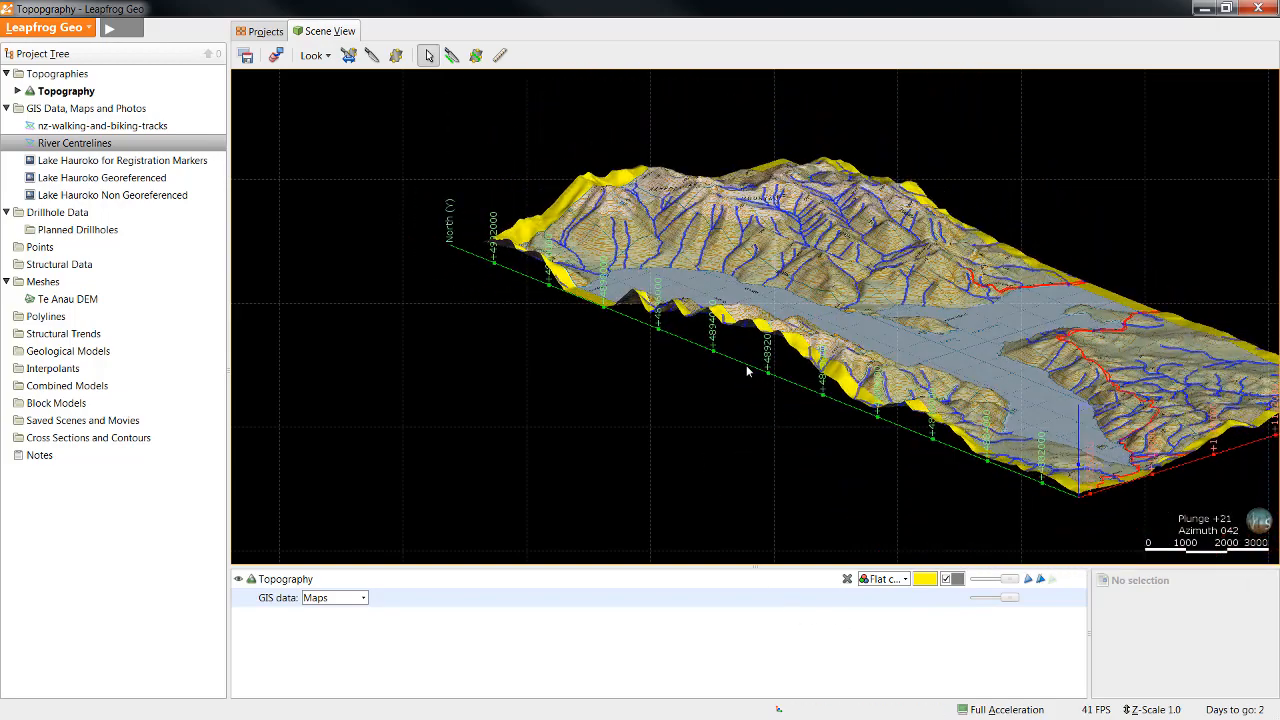
# Step: Import the Aspect 2D grid from the 2.0e - Importing 2D Grids folder, keeping its original georeference data and name
pyautogui.rightClick(119, 110)
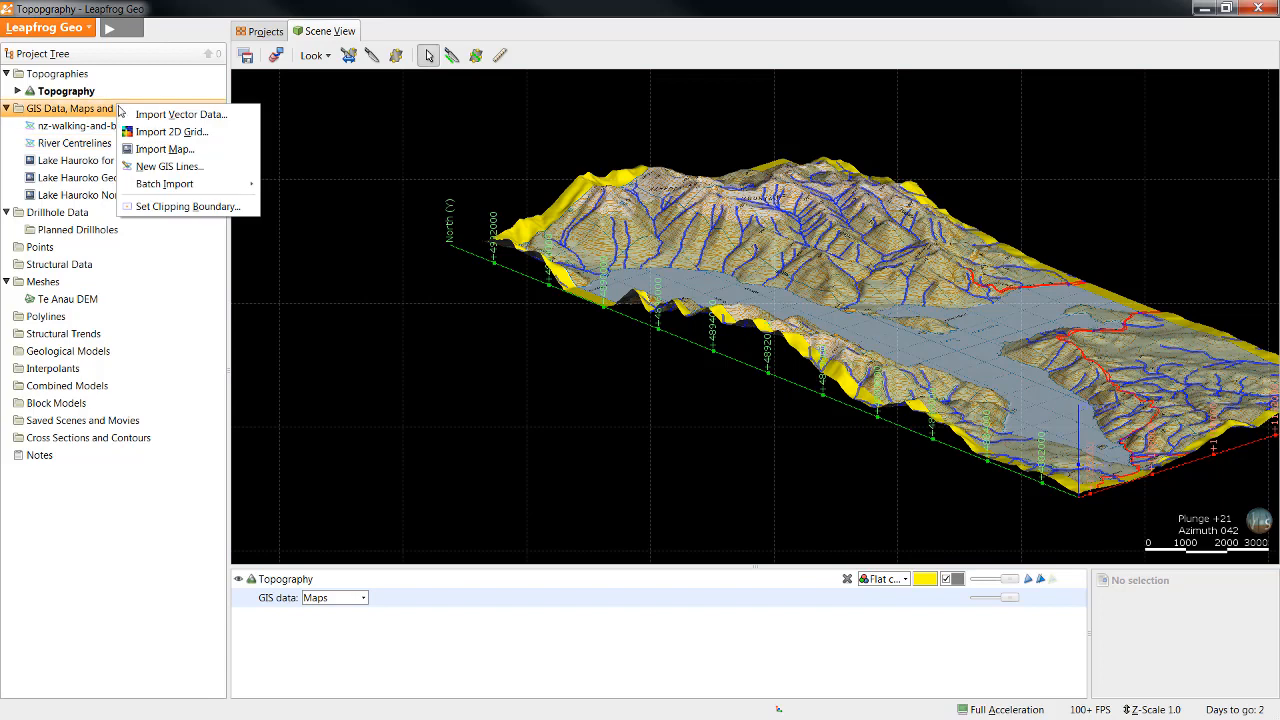
pyautogui.click(213, 136)
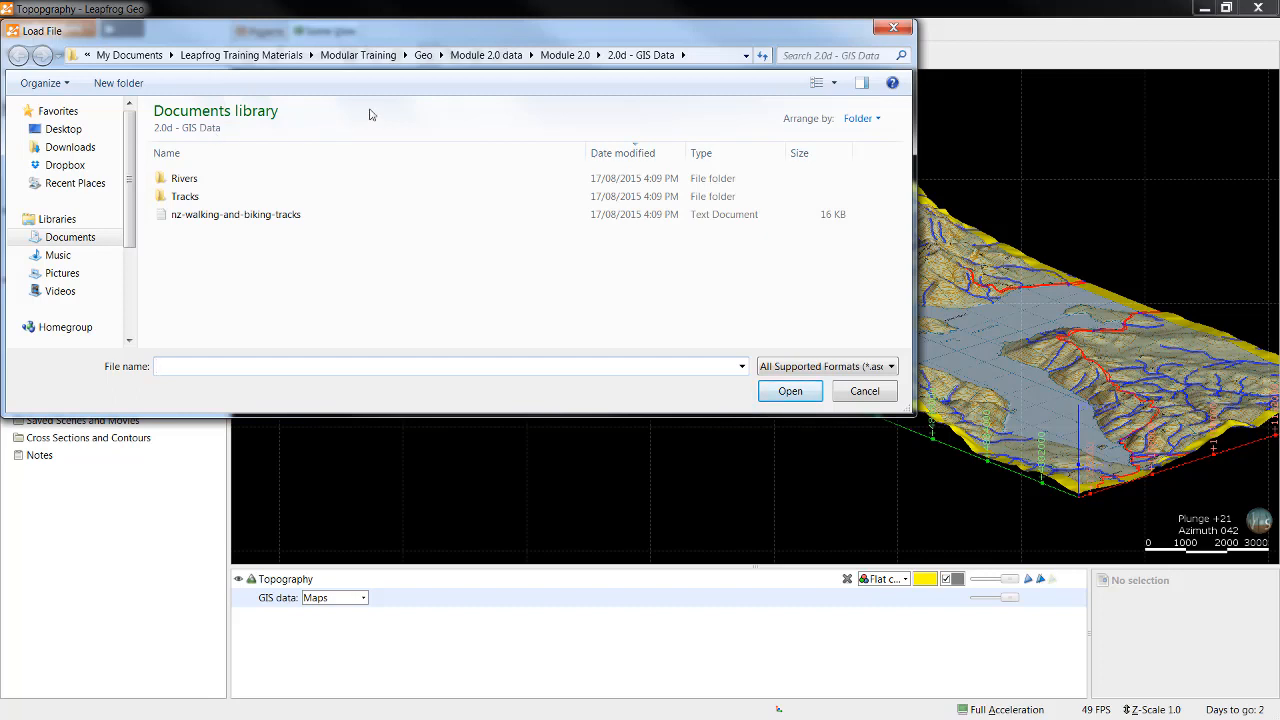
pyautogui.click(565, 55)
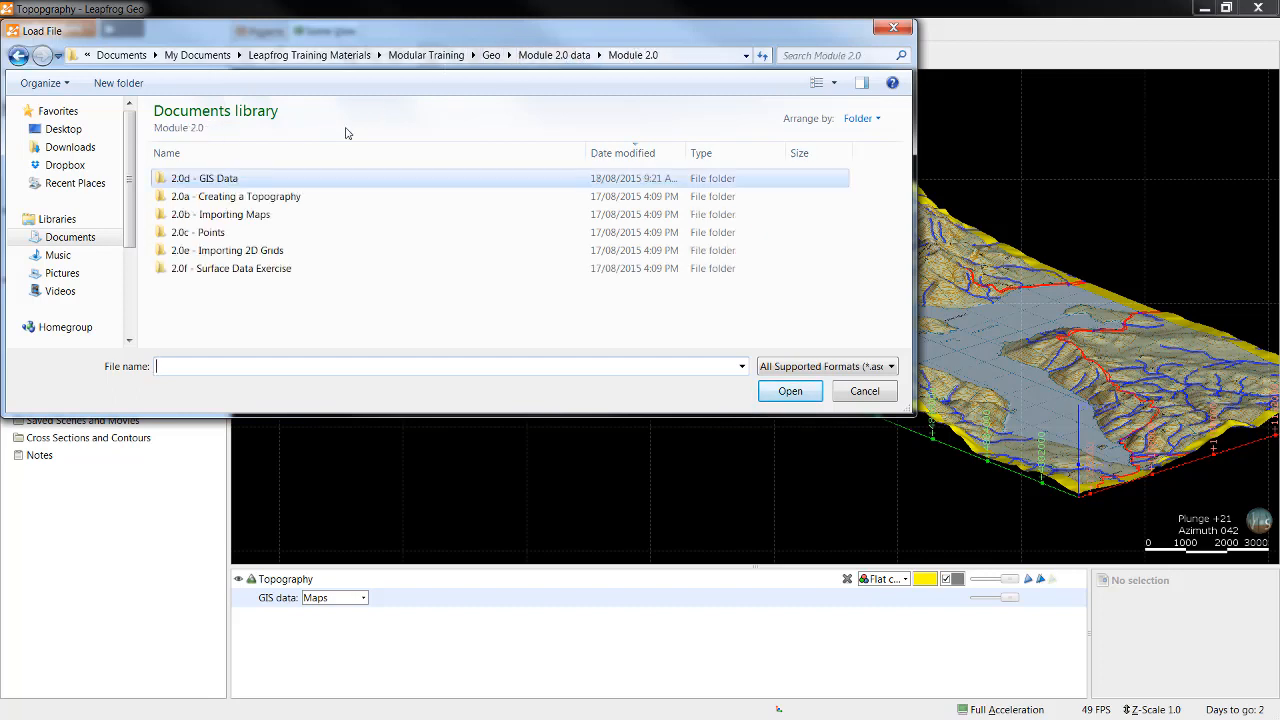
pyautogui.doubleClick(251, 250)
pyautogui.click(810, 367)
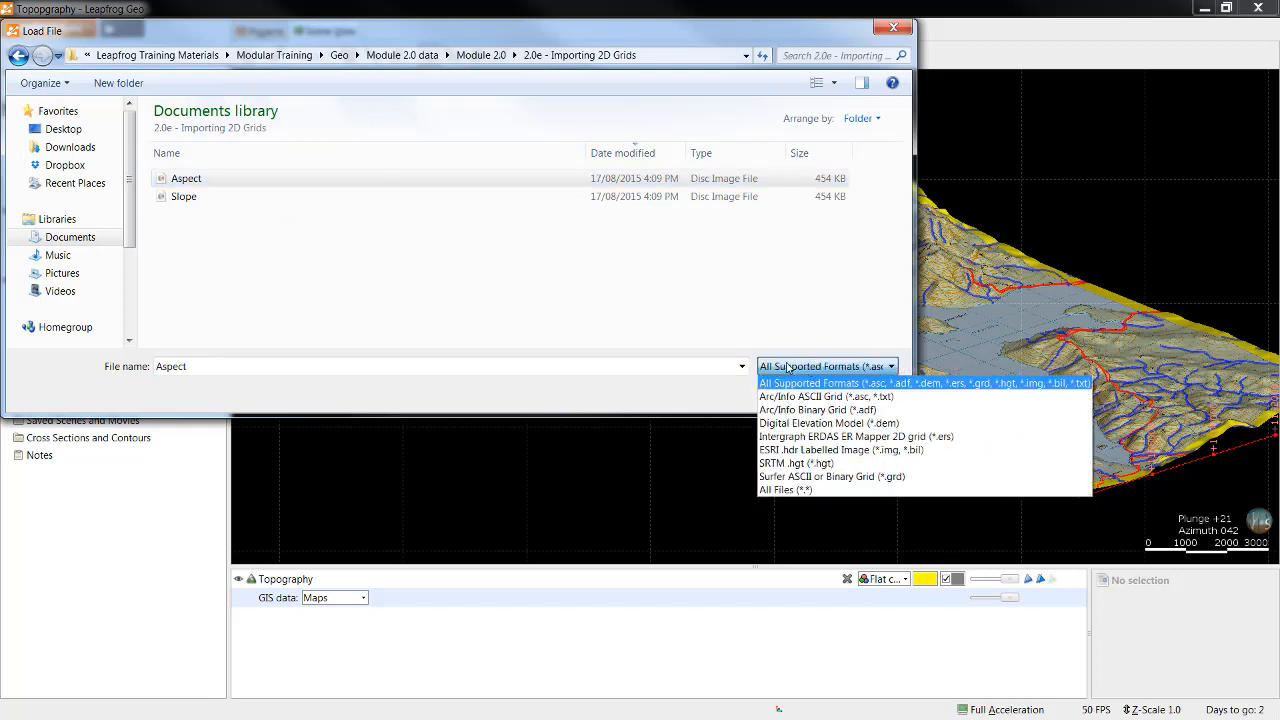
pyautogui.click(727, 398)
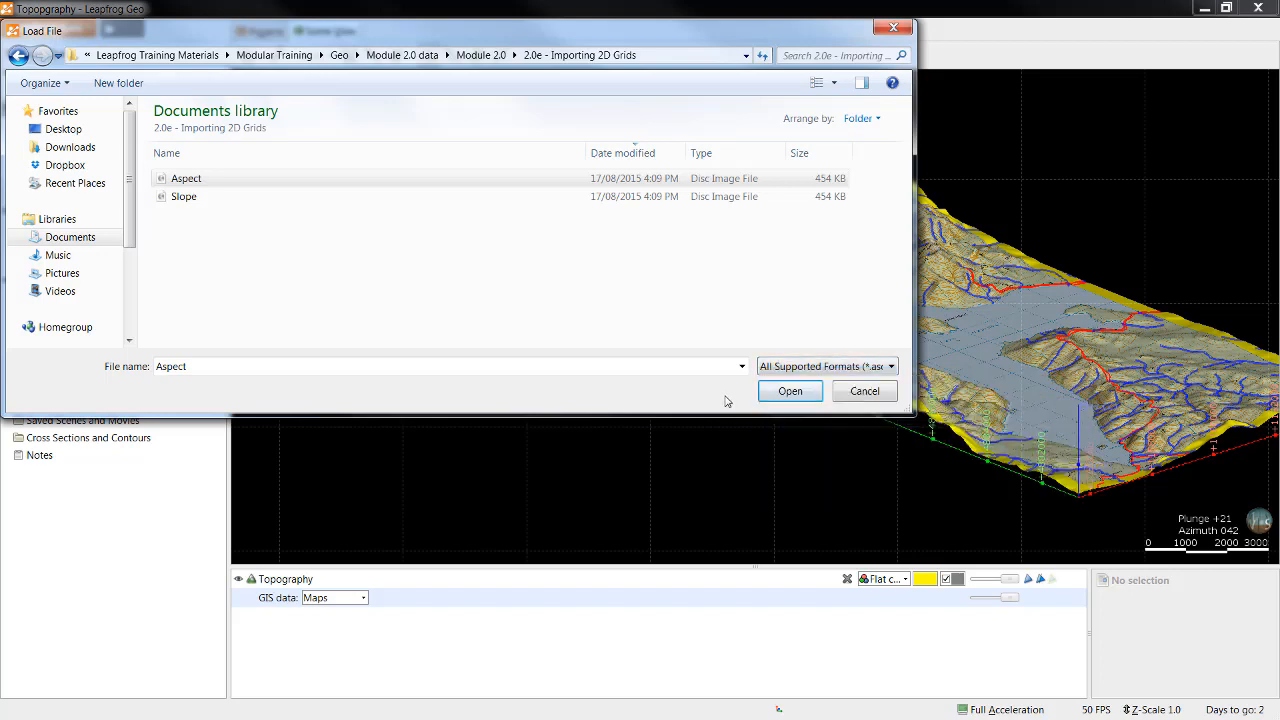
pyautogui.click(789, 391)
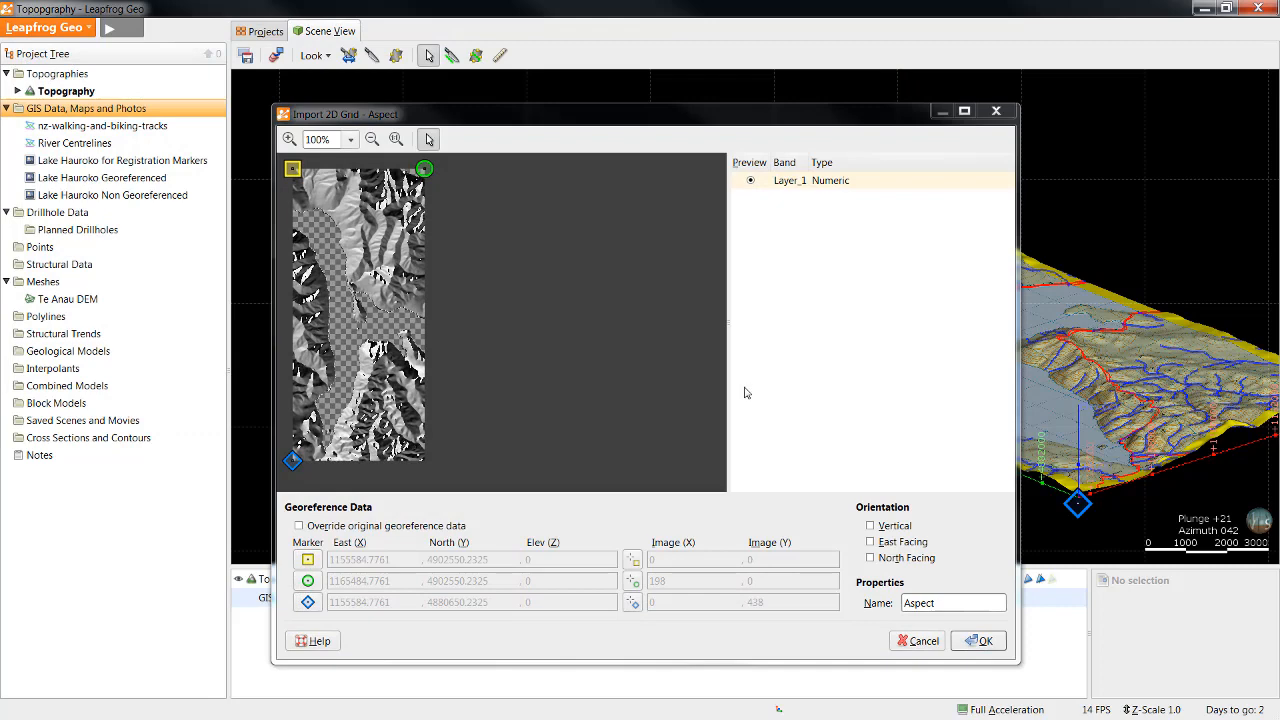
pyautogui.click(980, 641)
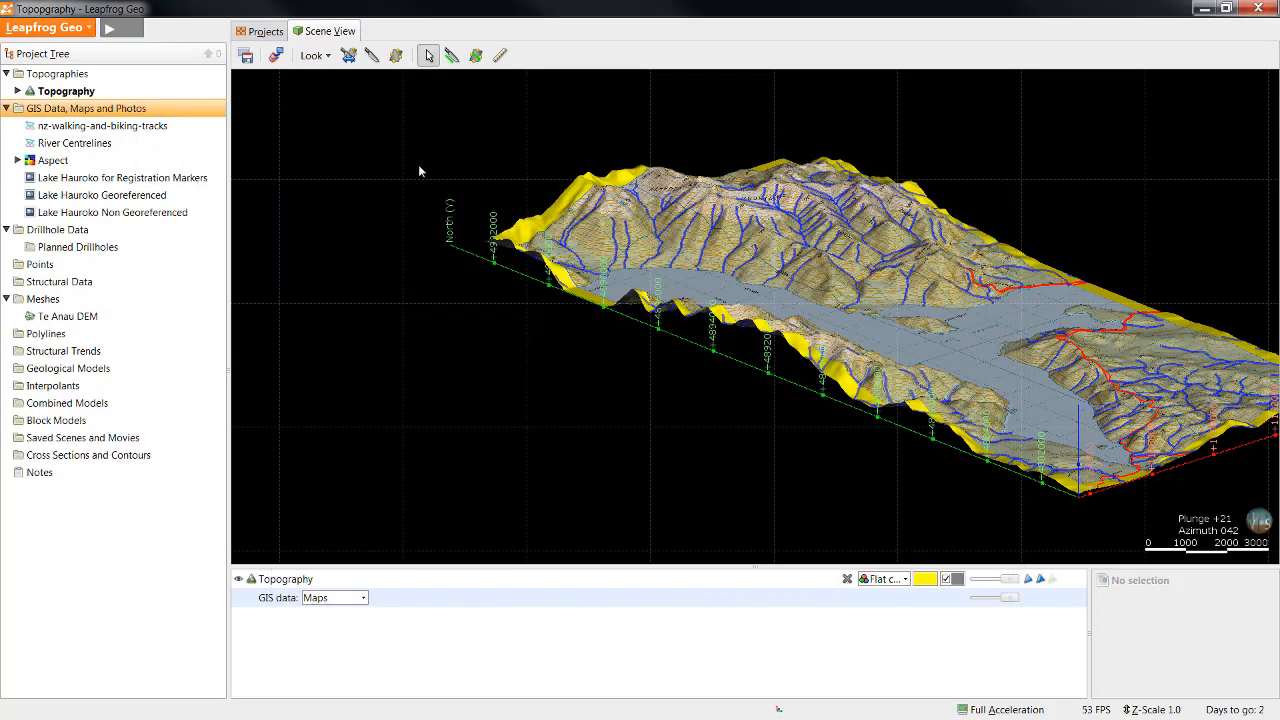
# Step: Import the Slope 2D grid from the 2.0e - Importing 2D Grids folder, accepting the default import settings
pyautogui.rightClick(164, 108)
pyautogui.click(254, 136)
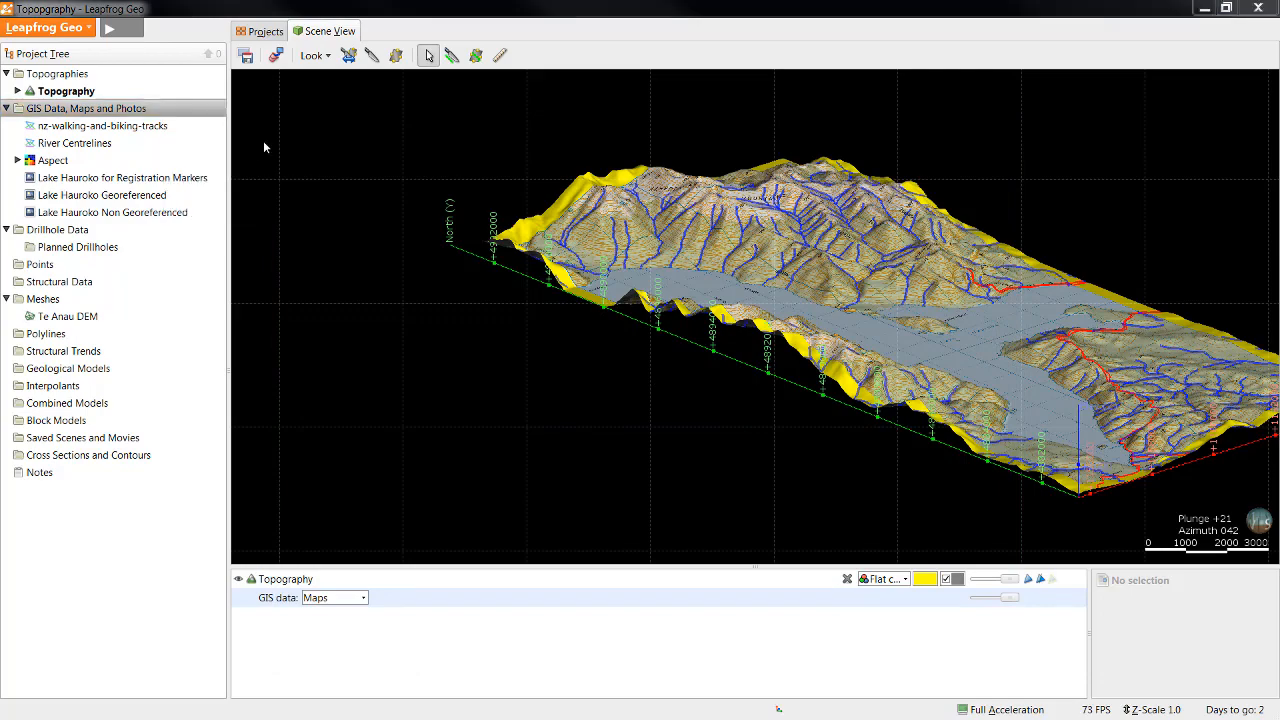
pyautogui.click(254, 197)
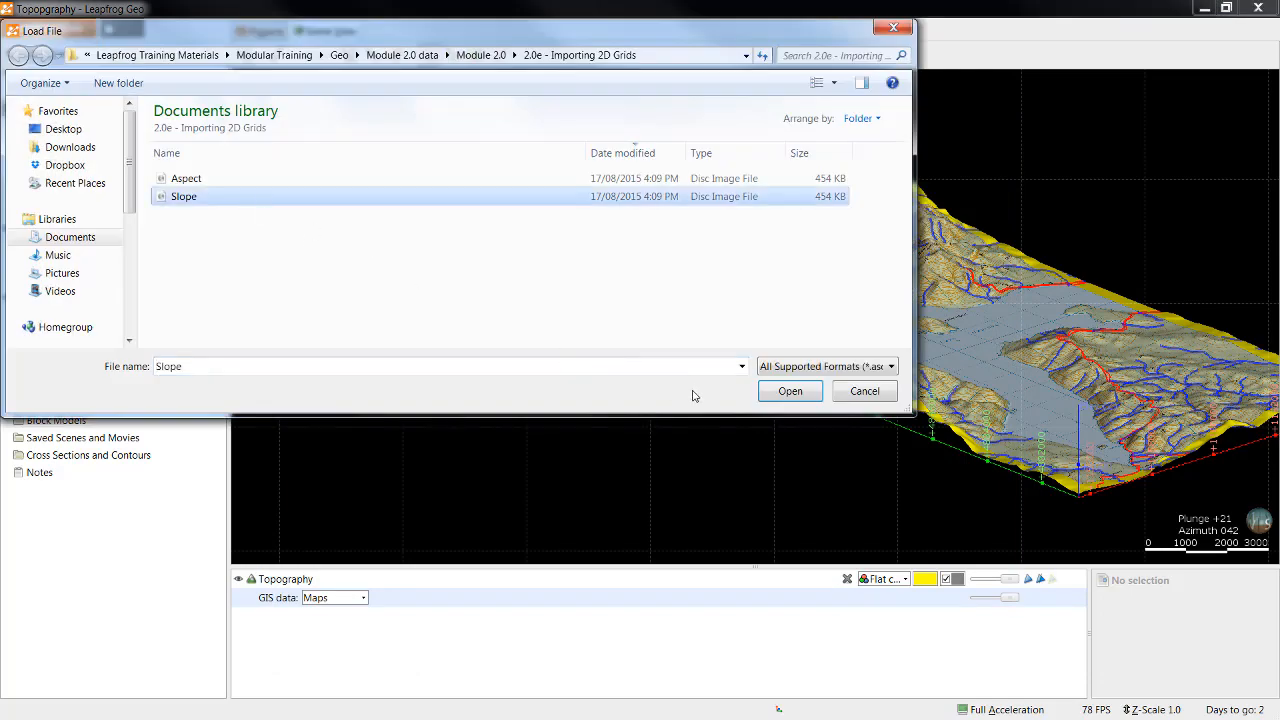
pyautogui.click(790, 391)
pyautogui.click(980, 641)
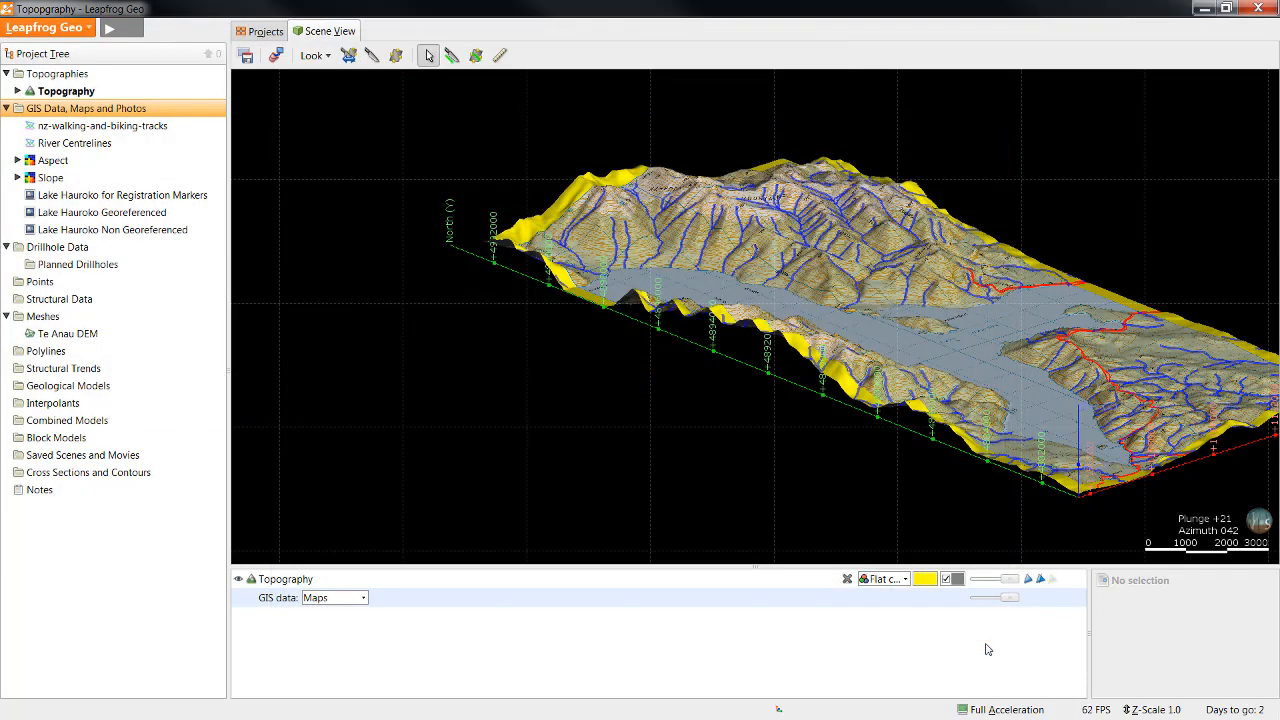
# Step: Clear the scene and display the Aspect grid on its own, viewing it from above and at an angle
pyautogui.click(276, 55)
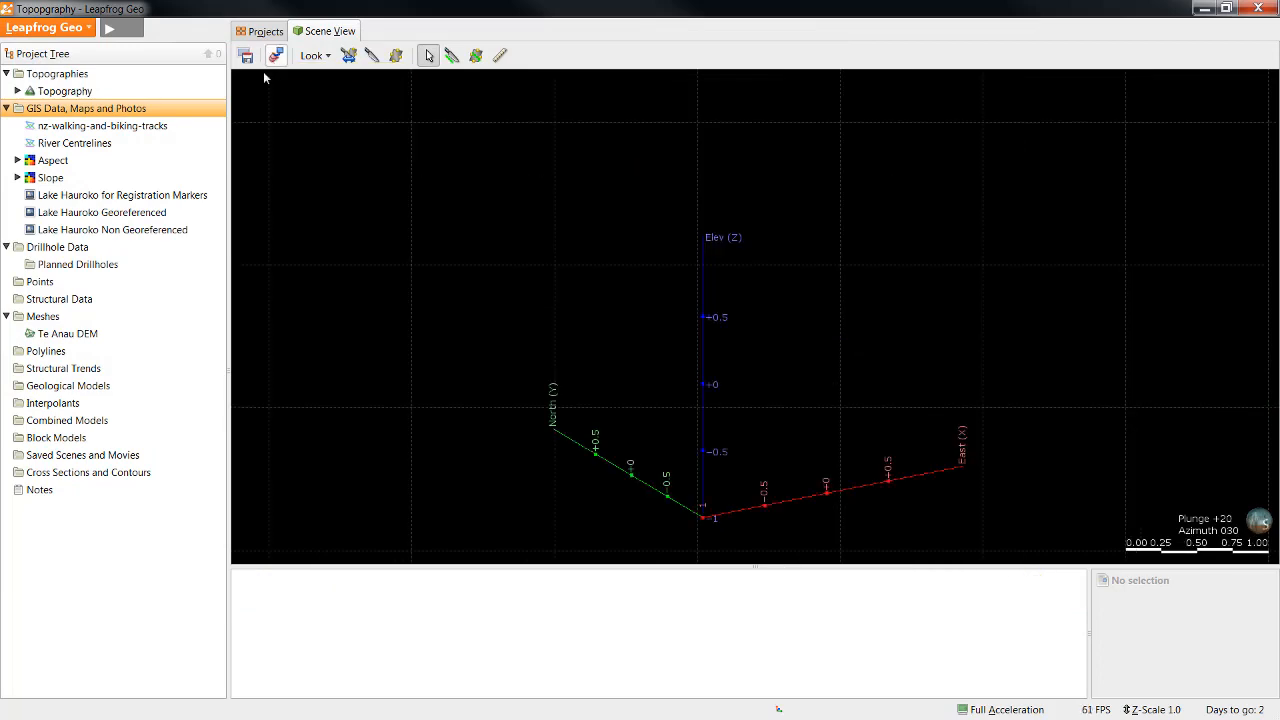
pyautogui.moveTo(74, 163); pyautogui.dragTo(600, 215)
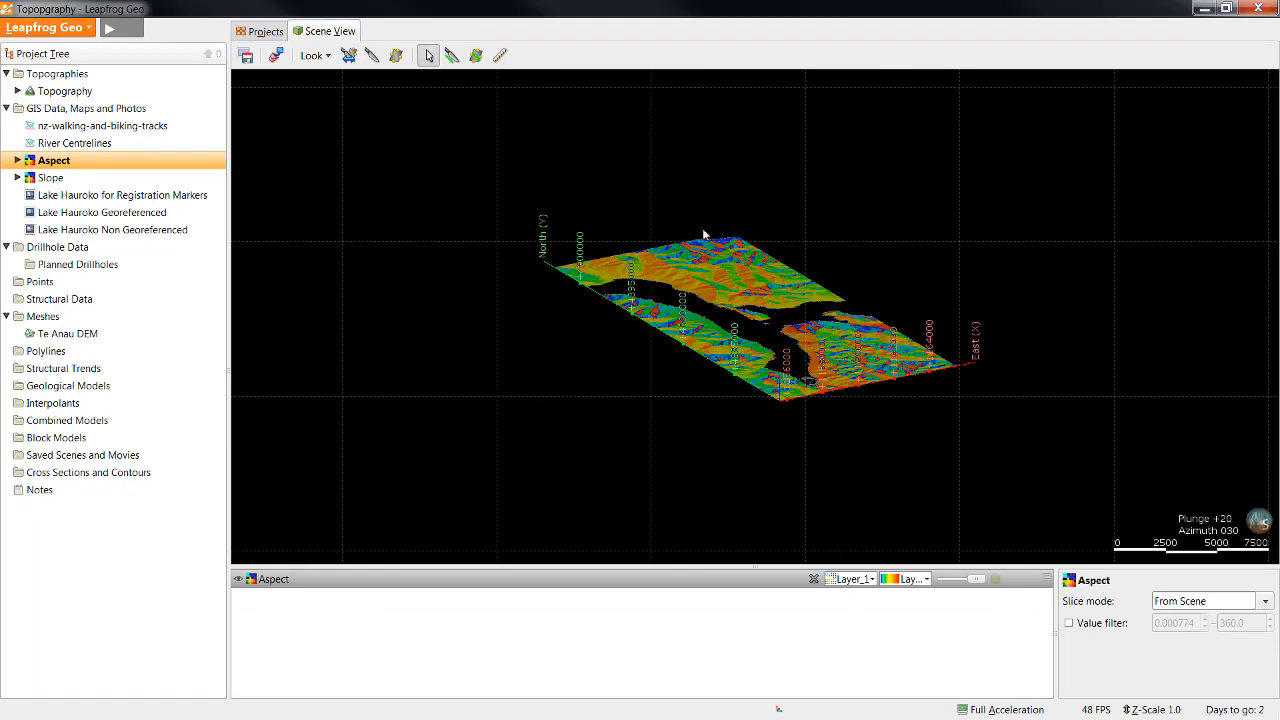
pyautogui.moveTo(736, 240); pyautogui.dragTo(765, 387)
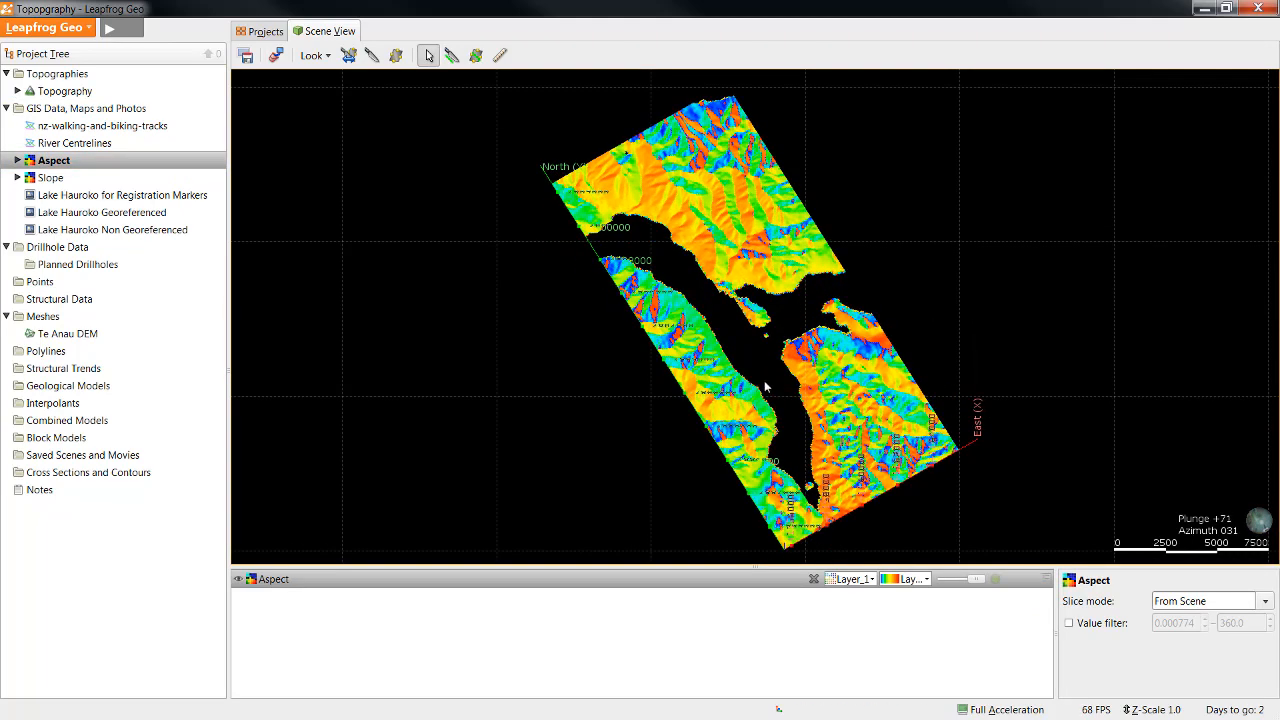
pyautogui.scroll(3, 790, 390)
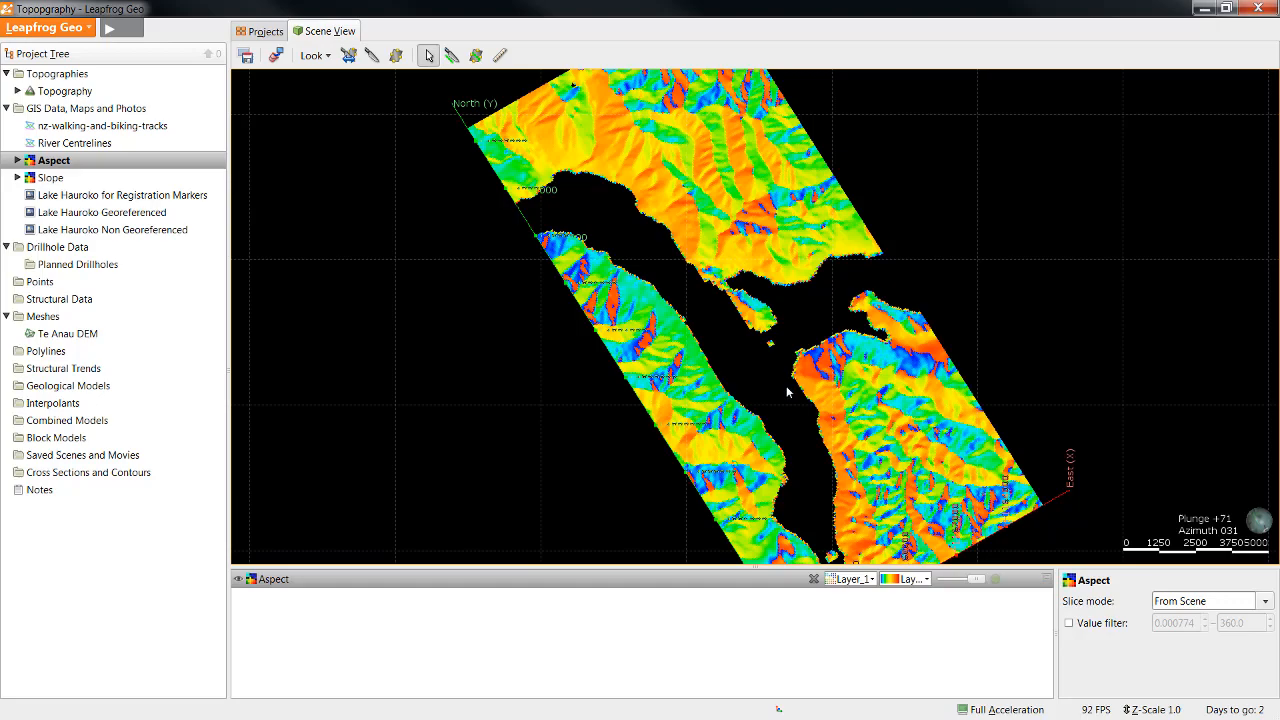
pyautogui.moveTo(748, 458); pyautogui.dragTo(778, 400)
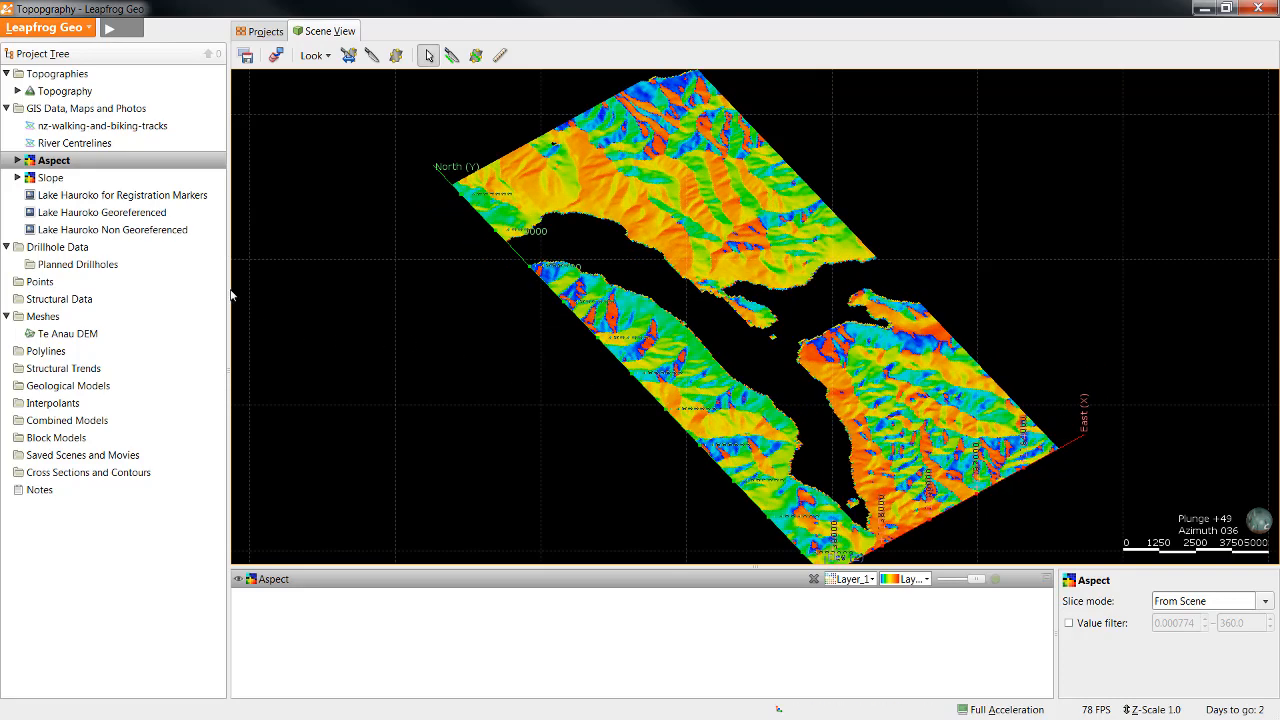
# Step: Set the Aspect grid's elevation from the Topography surface and inspect the draped grid
pyautogui.rightClick(168, 164)
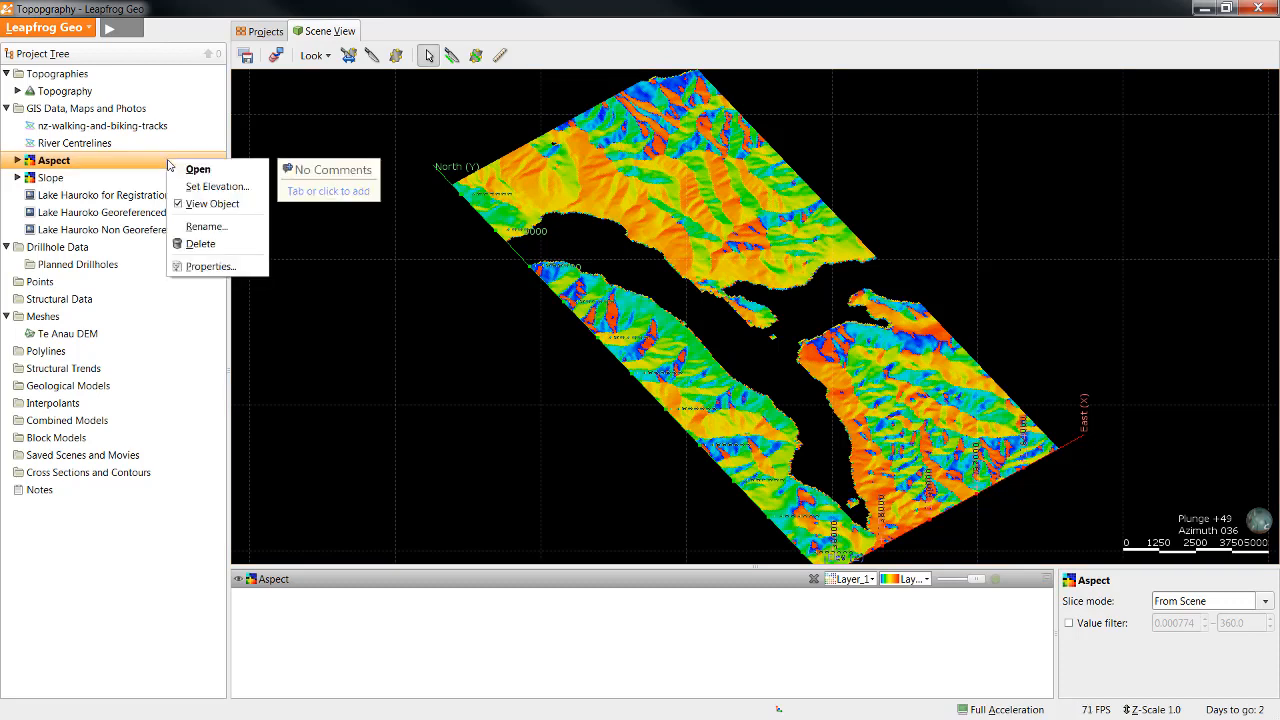
pyautogui.click(215, 187)
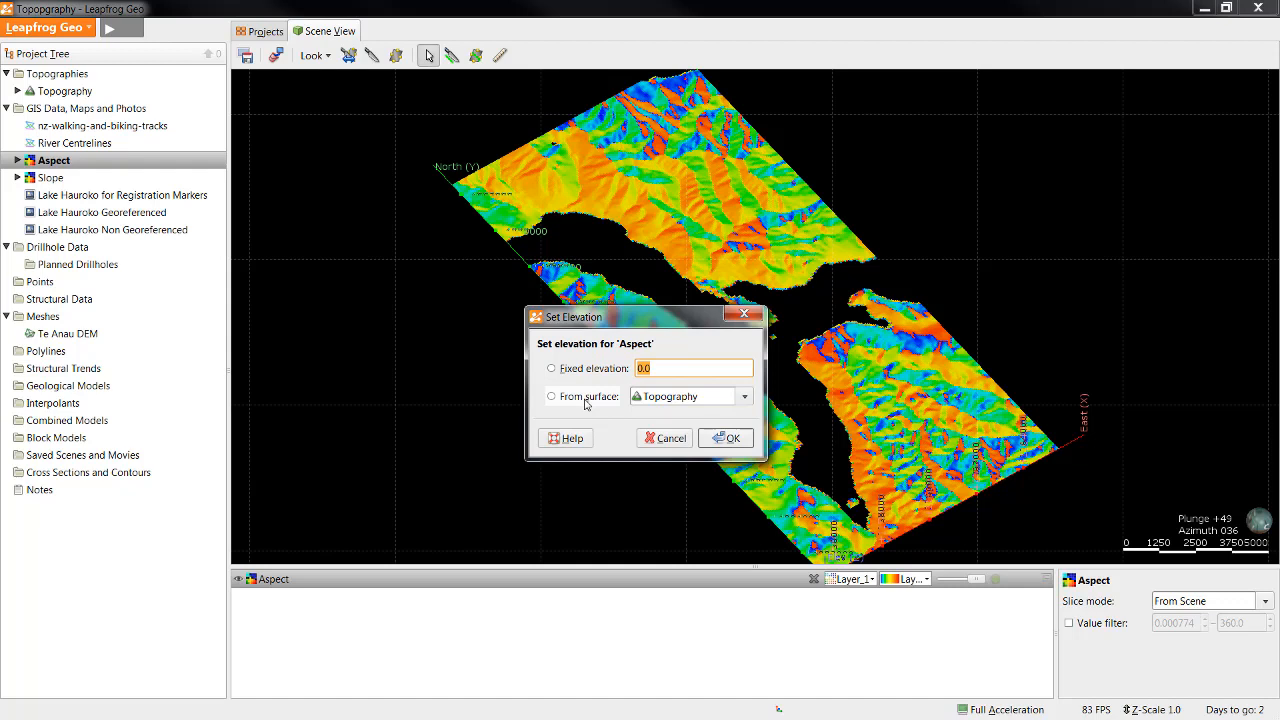
pyautogui.click(586, 400)
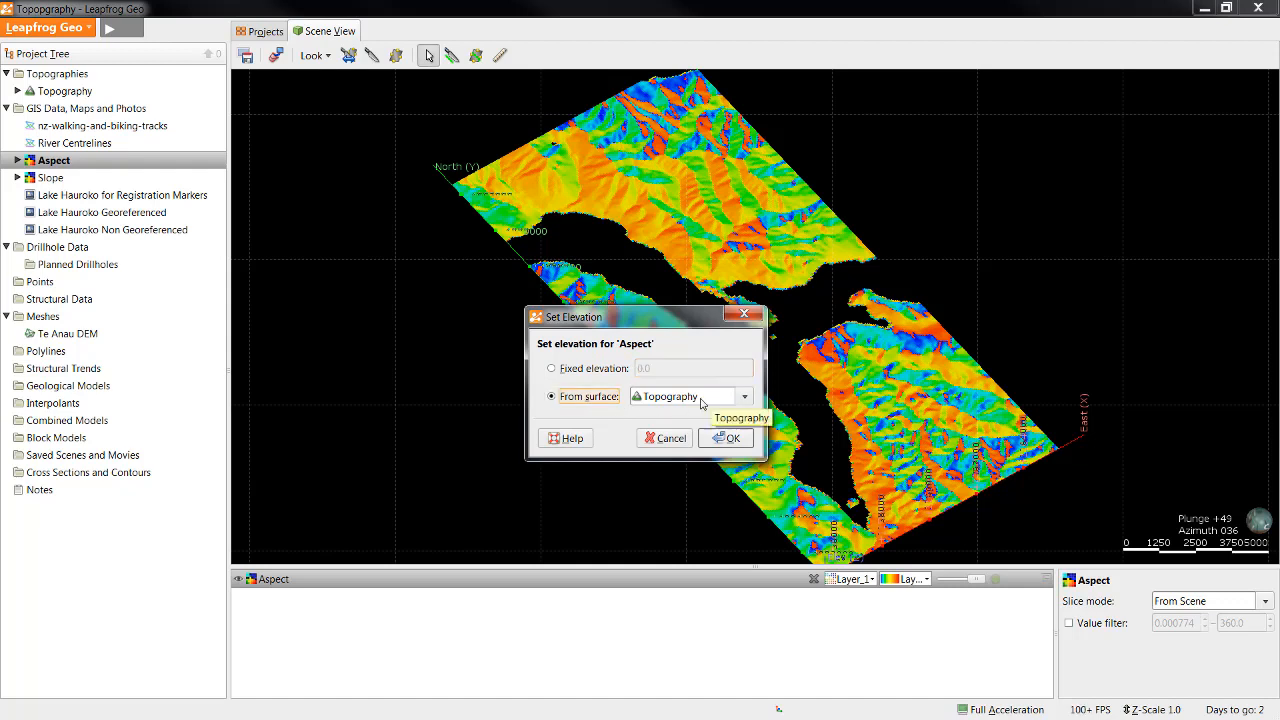
pyautogui.click(725, 440)
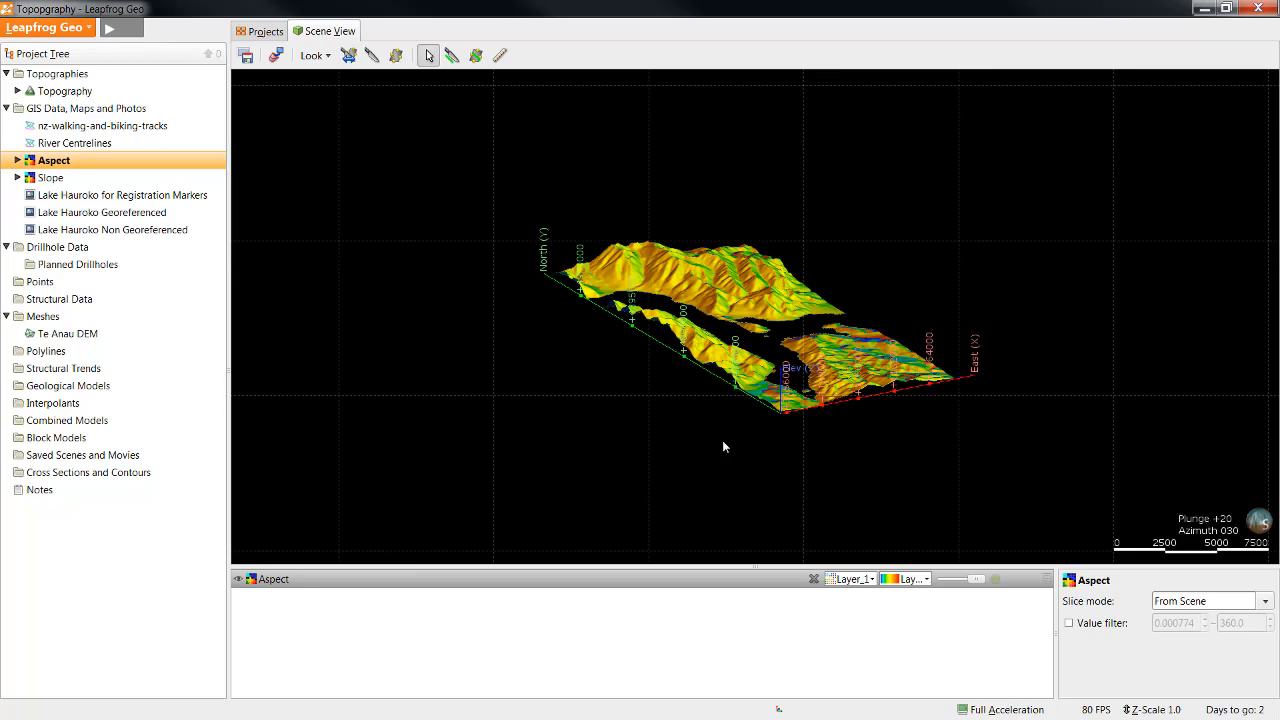
pyautogui.moveTo(722, 441); pyautogui.dragTo(872, 457)
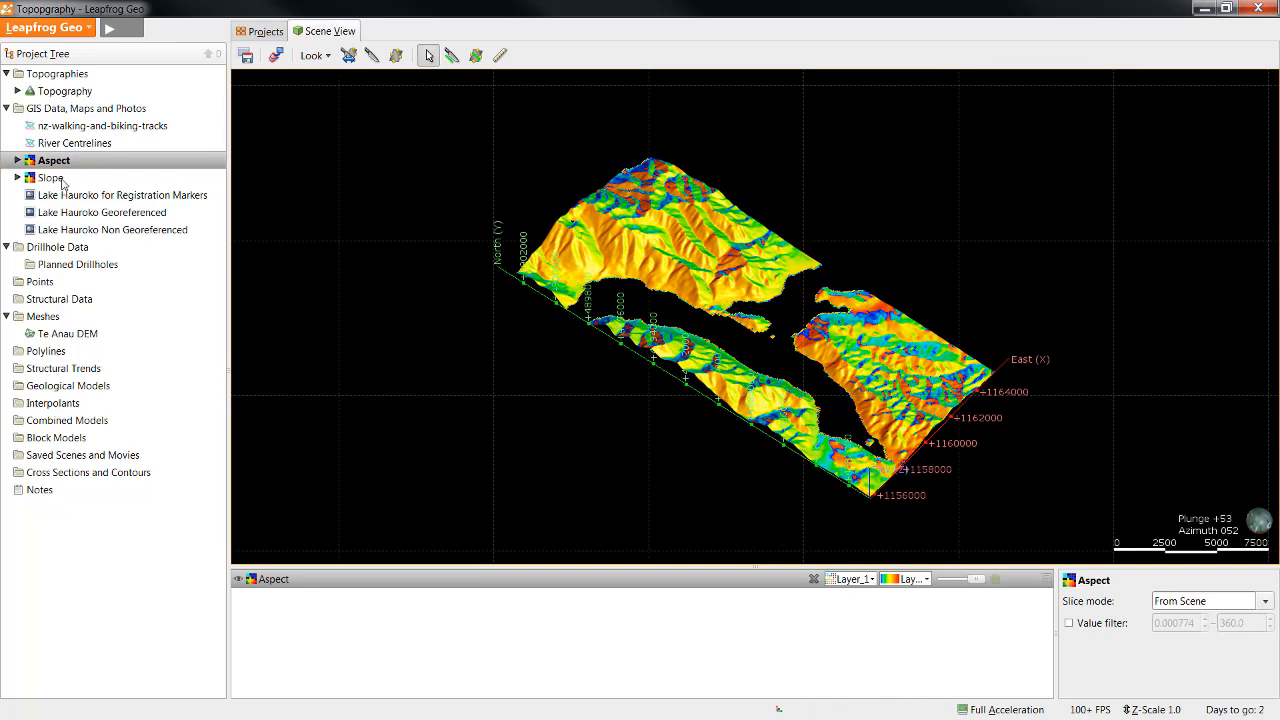
# Step: Replace Aspect with the Slope grid in the scene and set Slope's elevation from the Topography surface
pyautogui.click(275, 56)
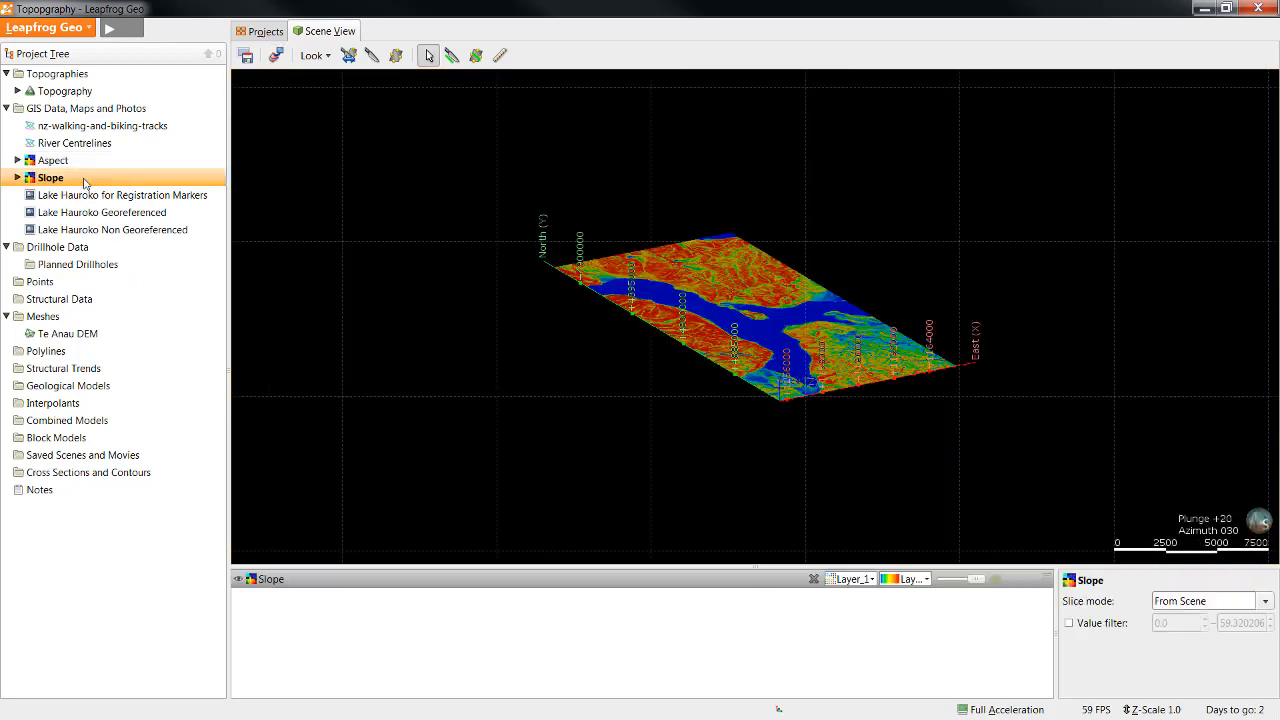
pyautogui.rightClick(83, 180)
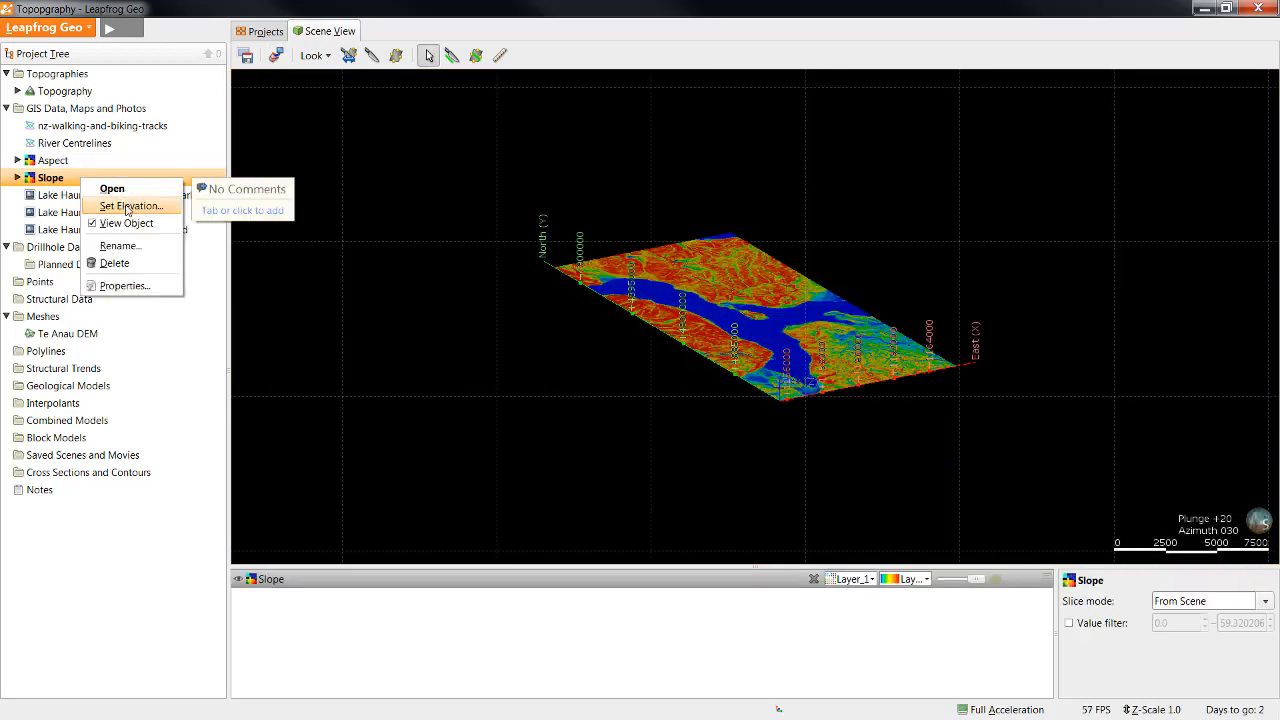
pyautogui.click(125, 206)
pyautogui.click(585, 396)
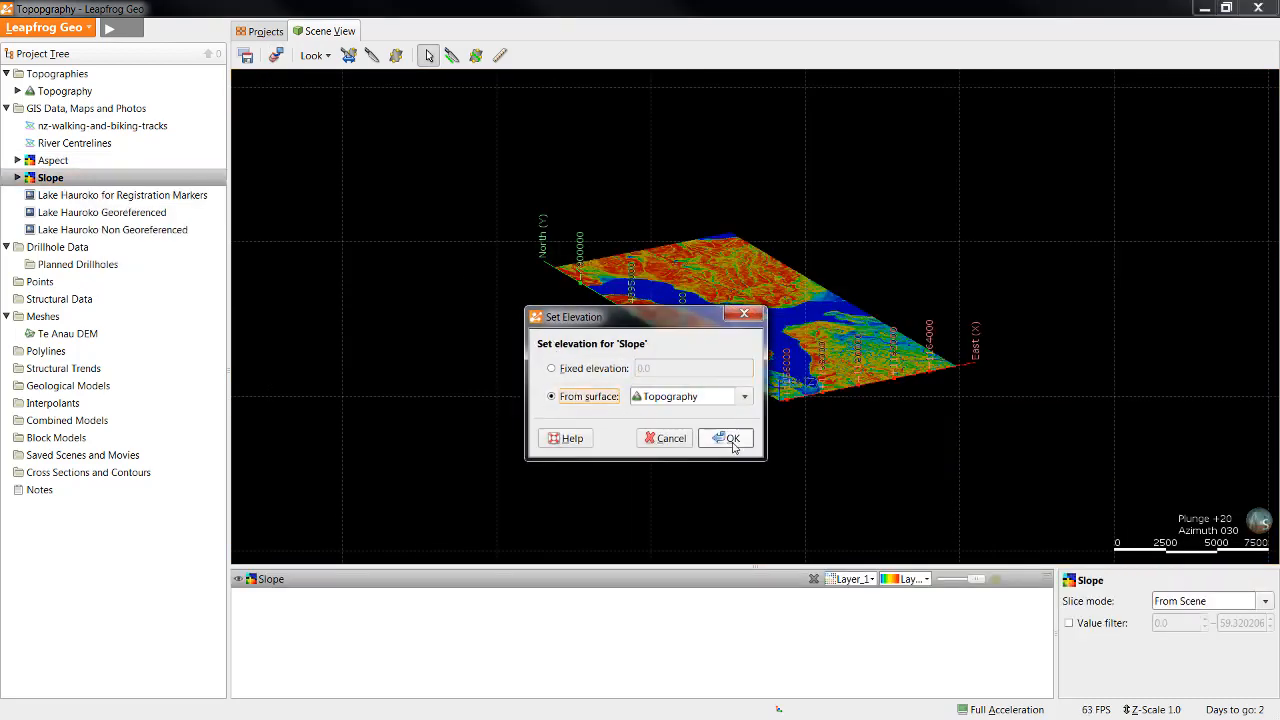
pyautogui.click(726, 437)
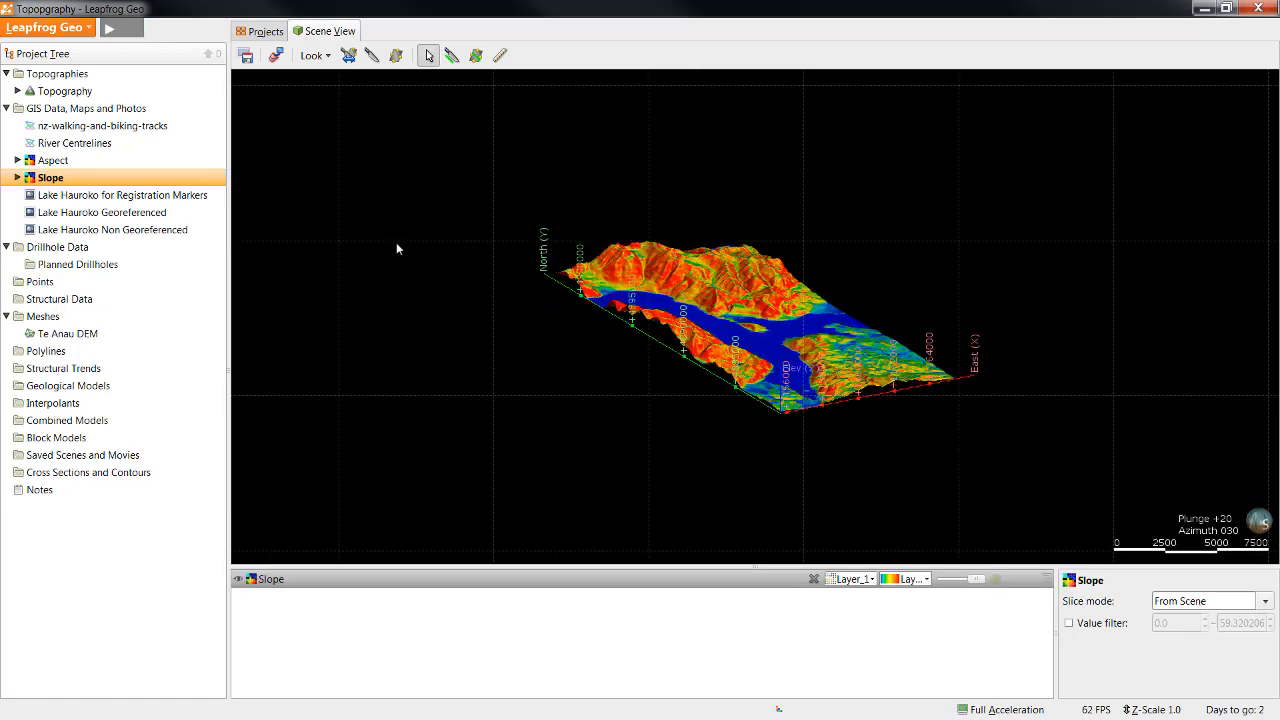
# Step: Clear the scene and import the Mountain Peaks points file from the 2.0c - Points folder, with its Elevation column as Numeric
pyautogui.click(276, 55)
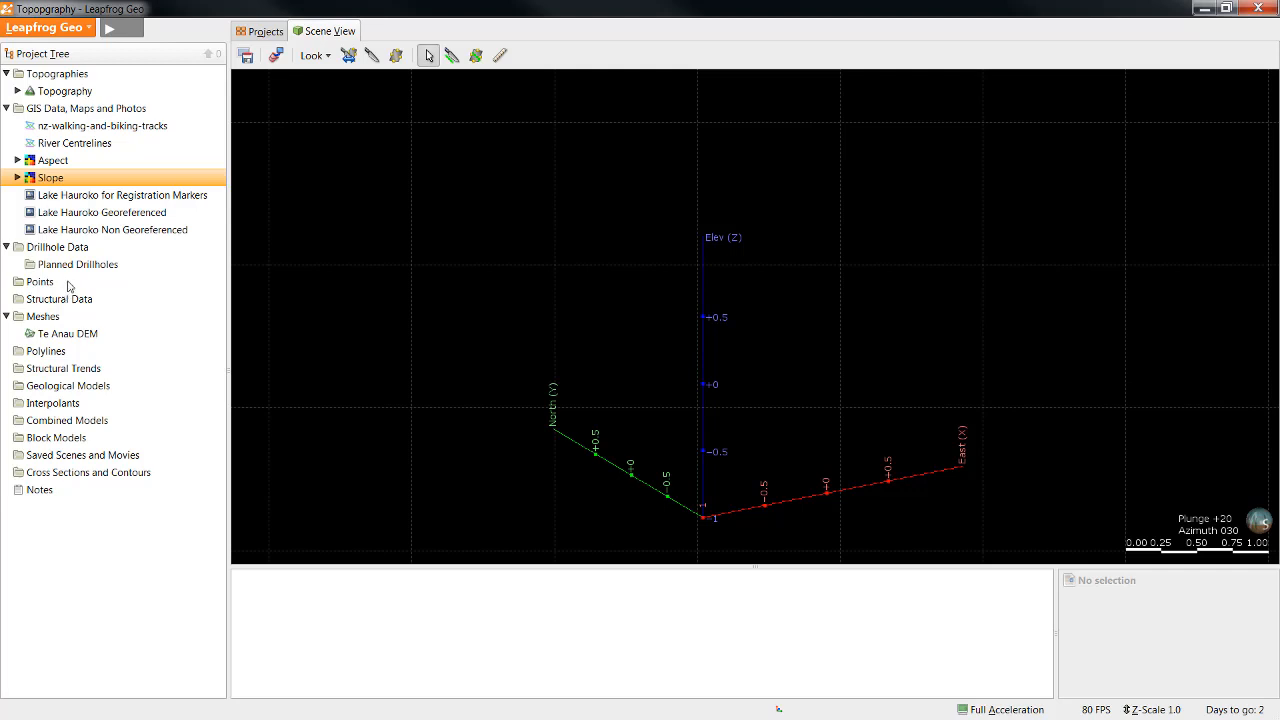
pyautogui.rightClick(68, 285)
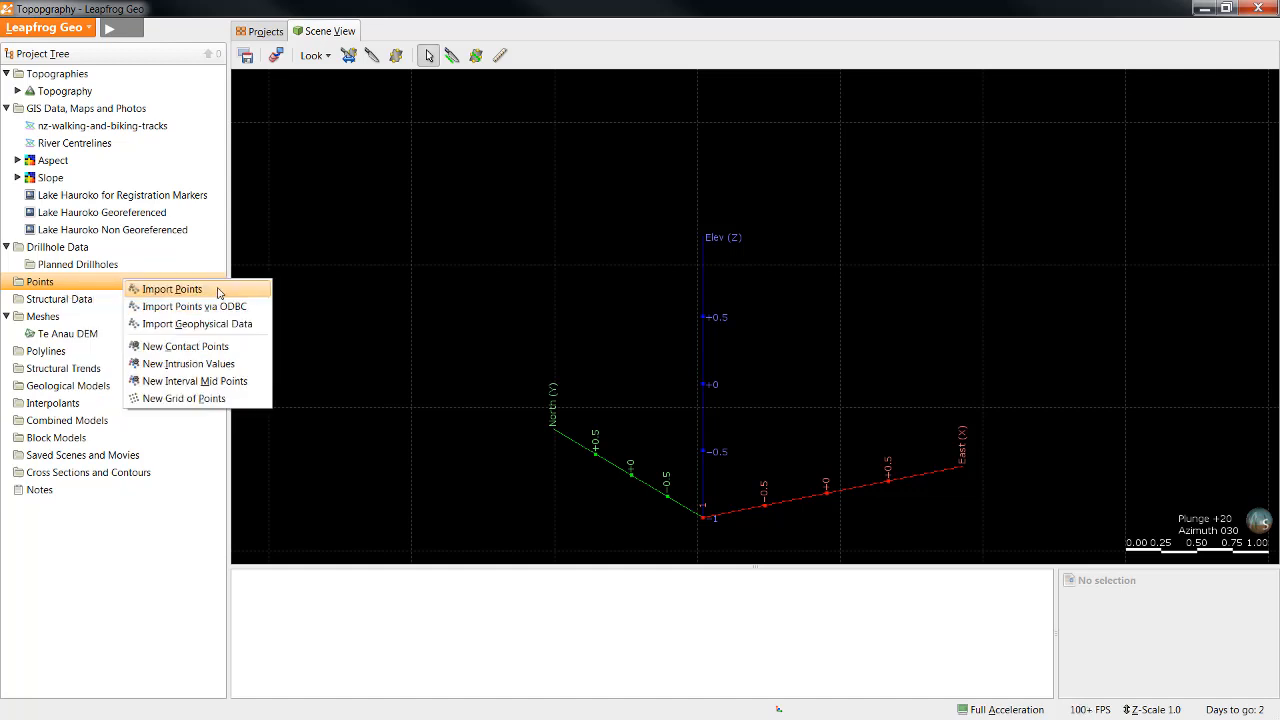
pyautogui.click(218, 290)
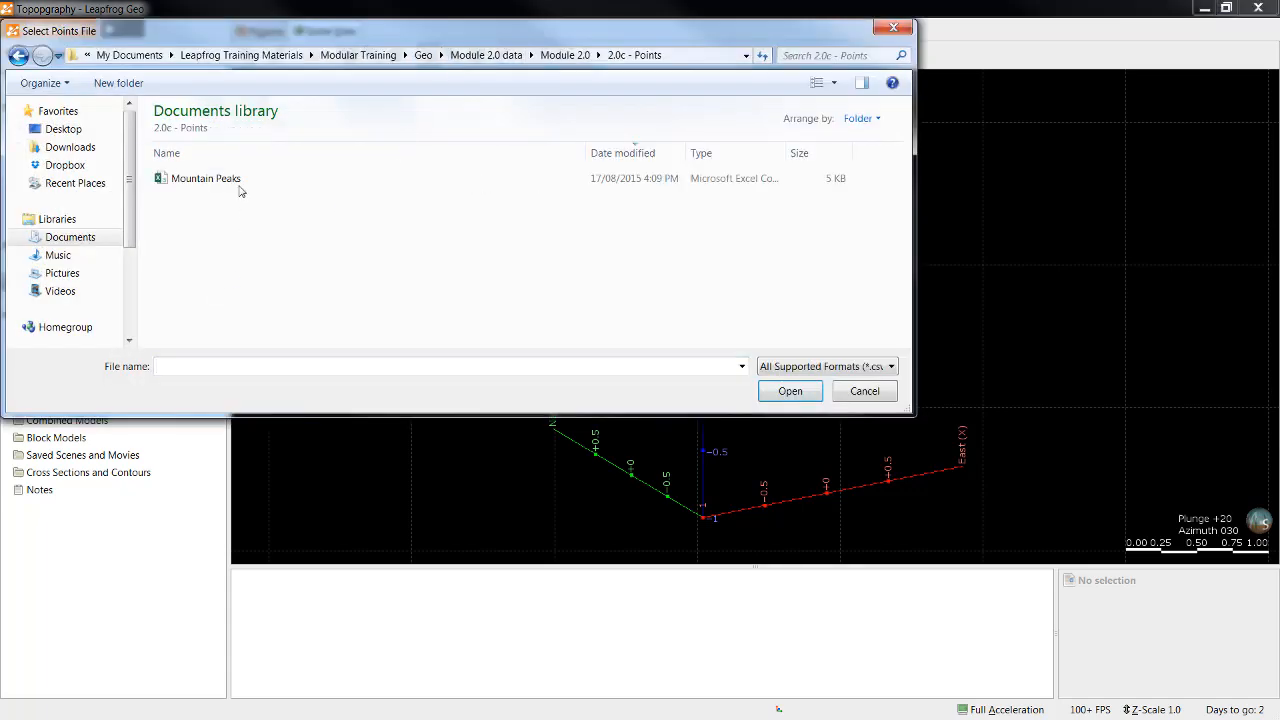
pyautogui.click(233, 180)
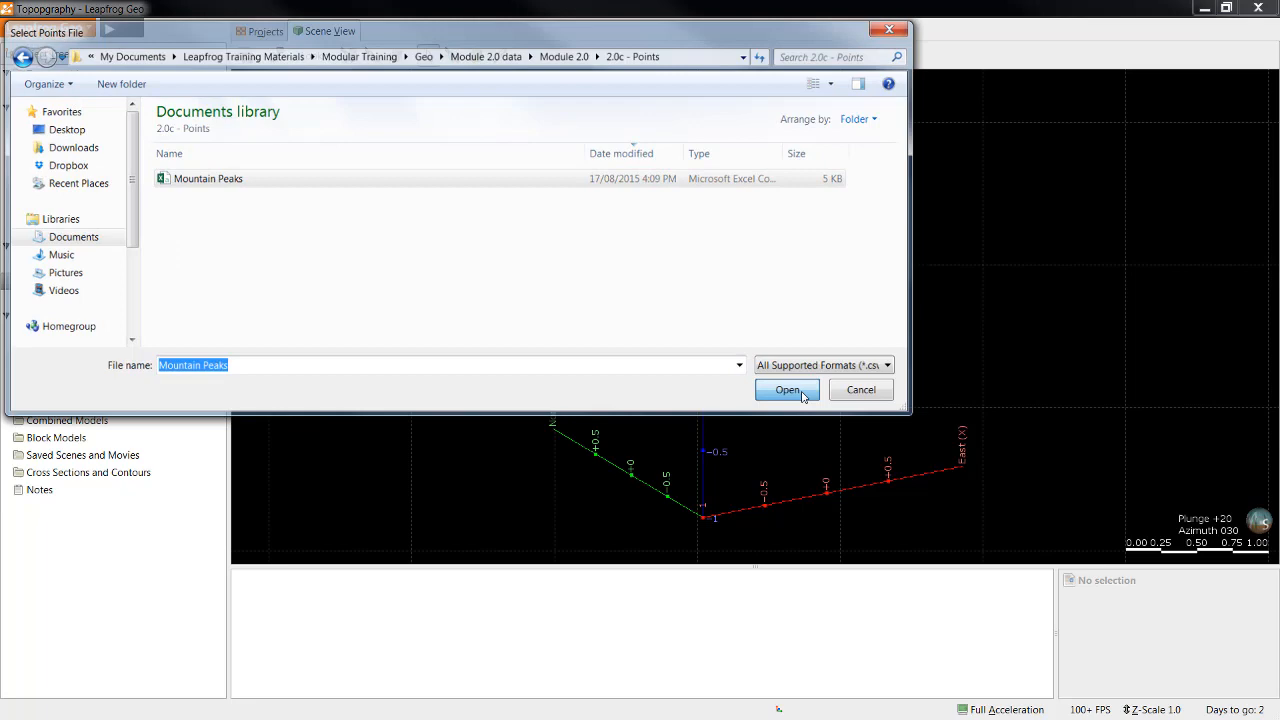
pyautogui.click(788, 390)
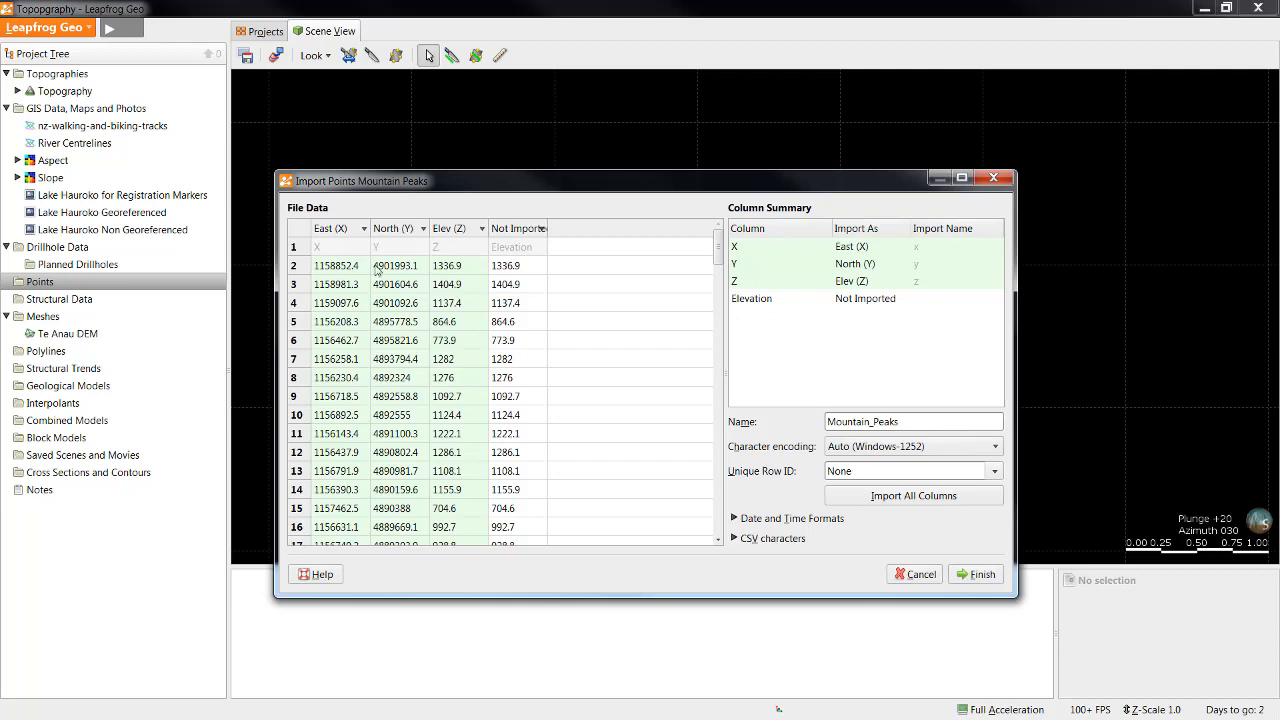
pyautogui.click(542, 231)
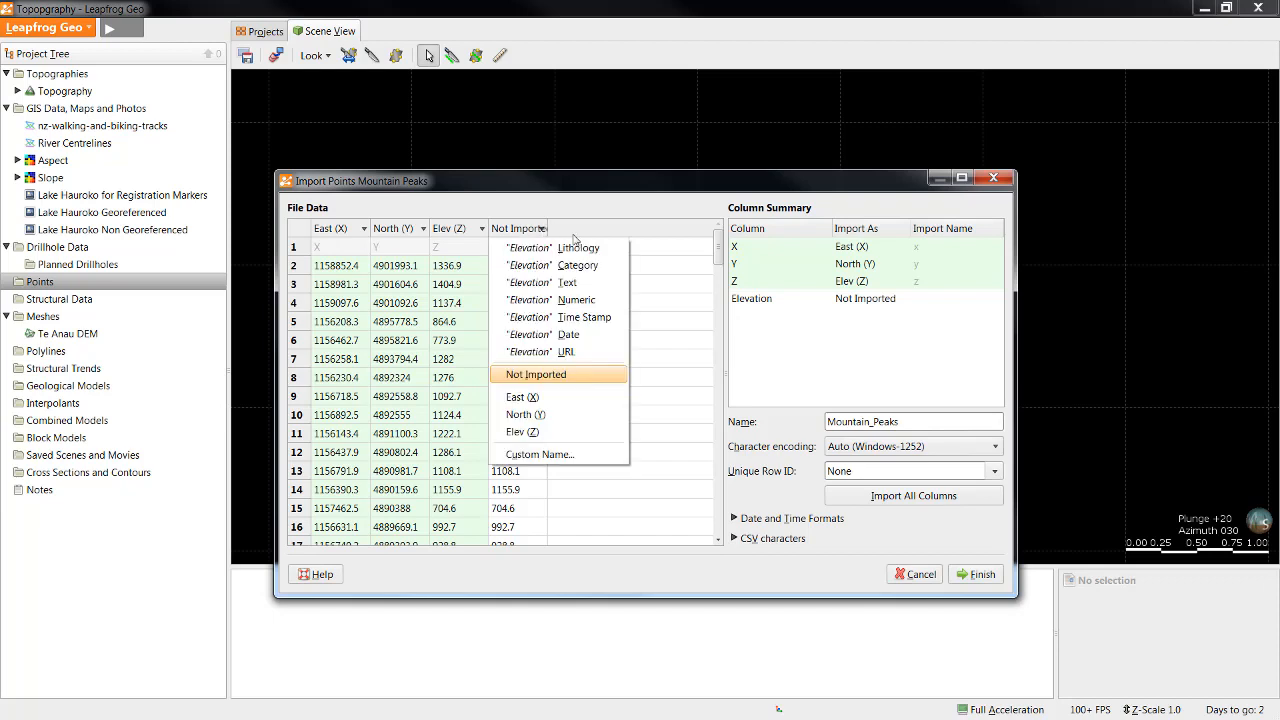
pyautogui.click(614, 301)
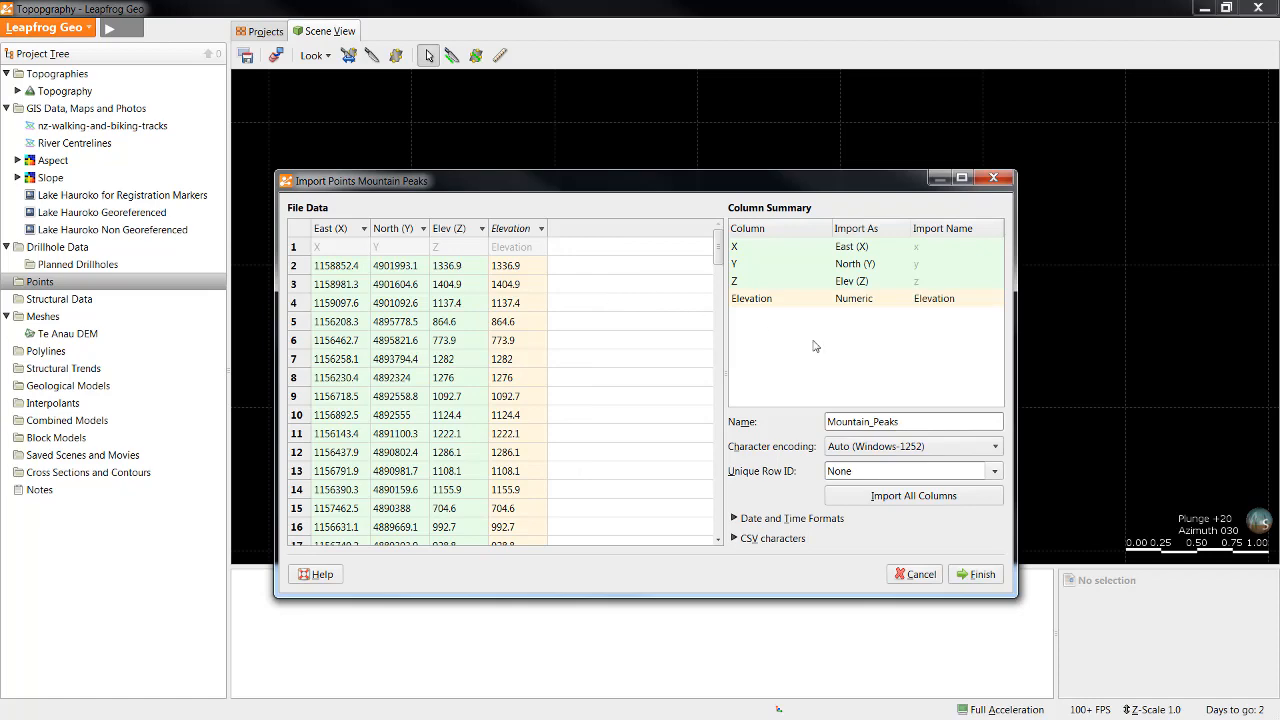
pyautogui.click(964, 578)
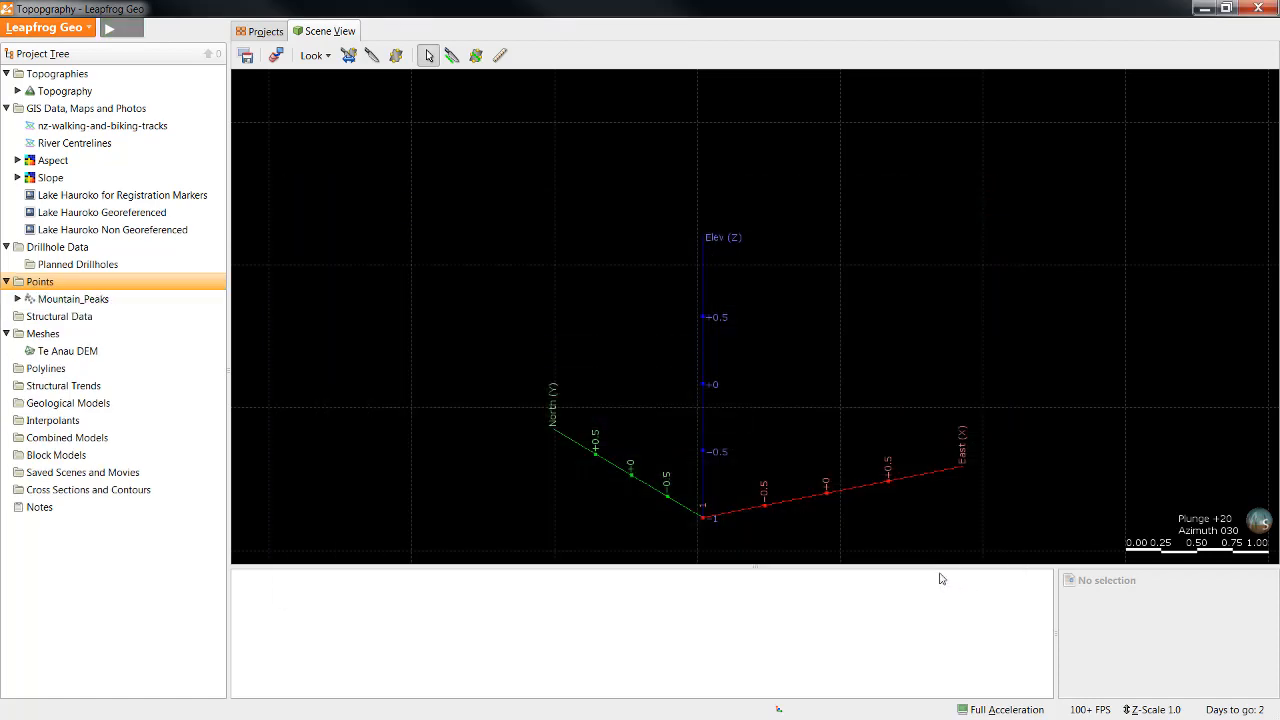
# Step: Display the Mountain_Peaks points together with the Topography in the scene and check the peaks against the terrain
pyautogui.moveTo(73, 299); pyautogui.dragTo(571, 300)
pyautogui.moveTo(86, 94); pyautogui.dragTo(336, 138)
pyautogui.moveTo(796, 290); pyautogui.dragTo(789, 357)
pyautogui.scroll(5, 770, 304)
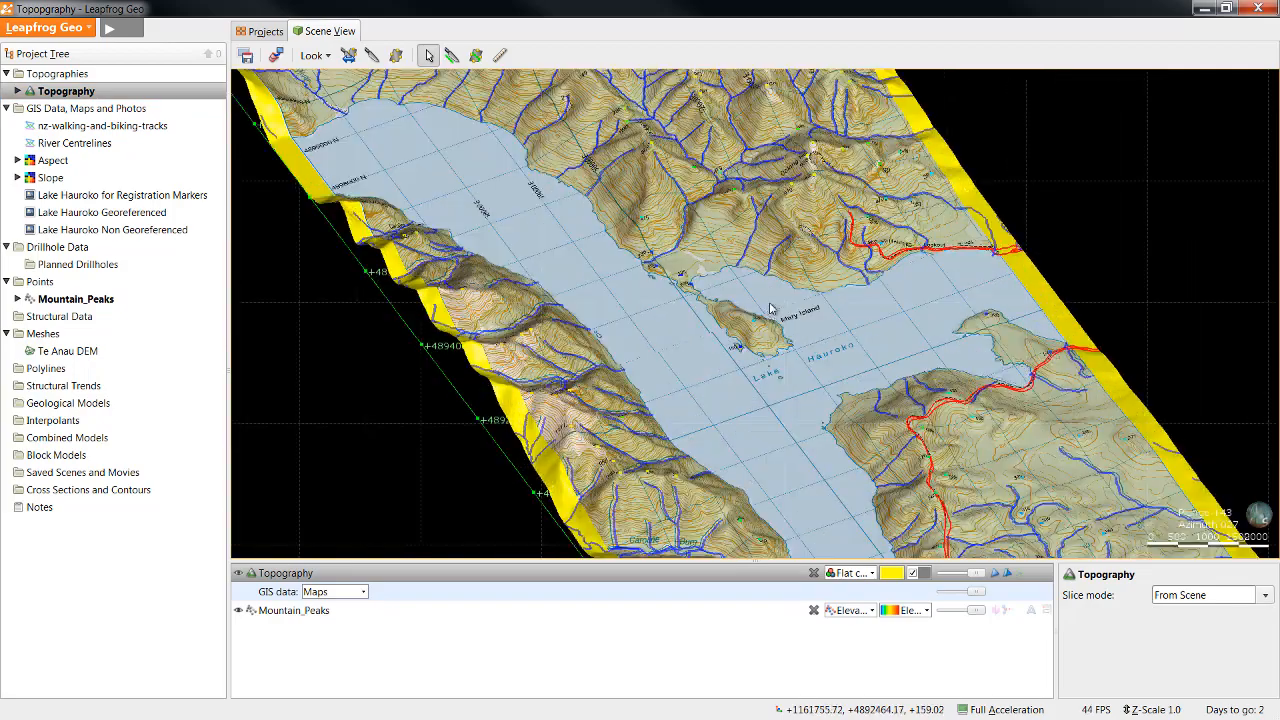
pyautogui.moveTo(770, 308); pyautogui.dragTo(800, 279)
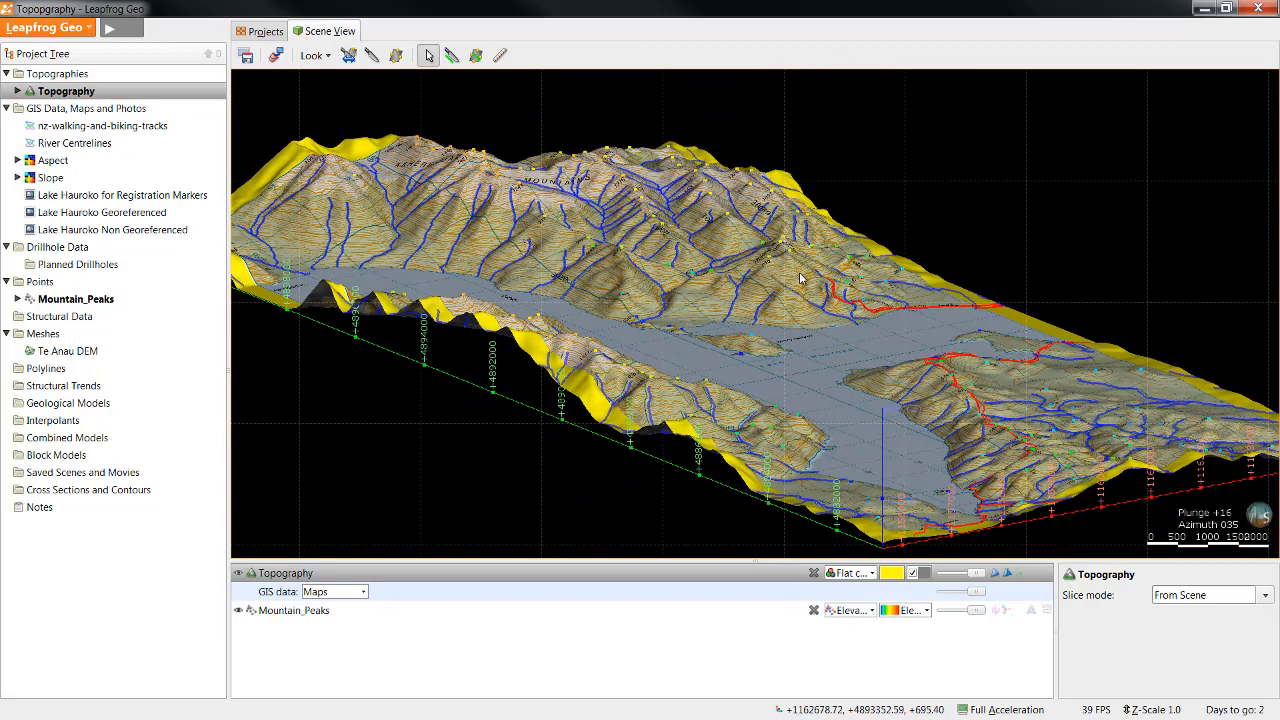